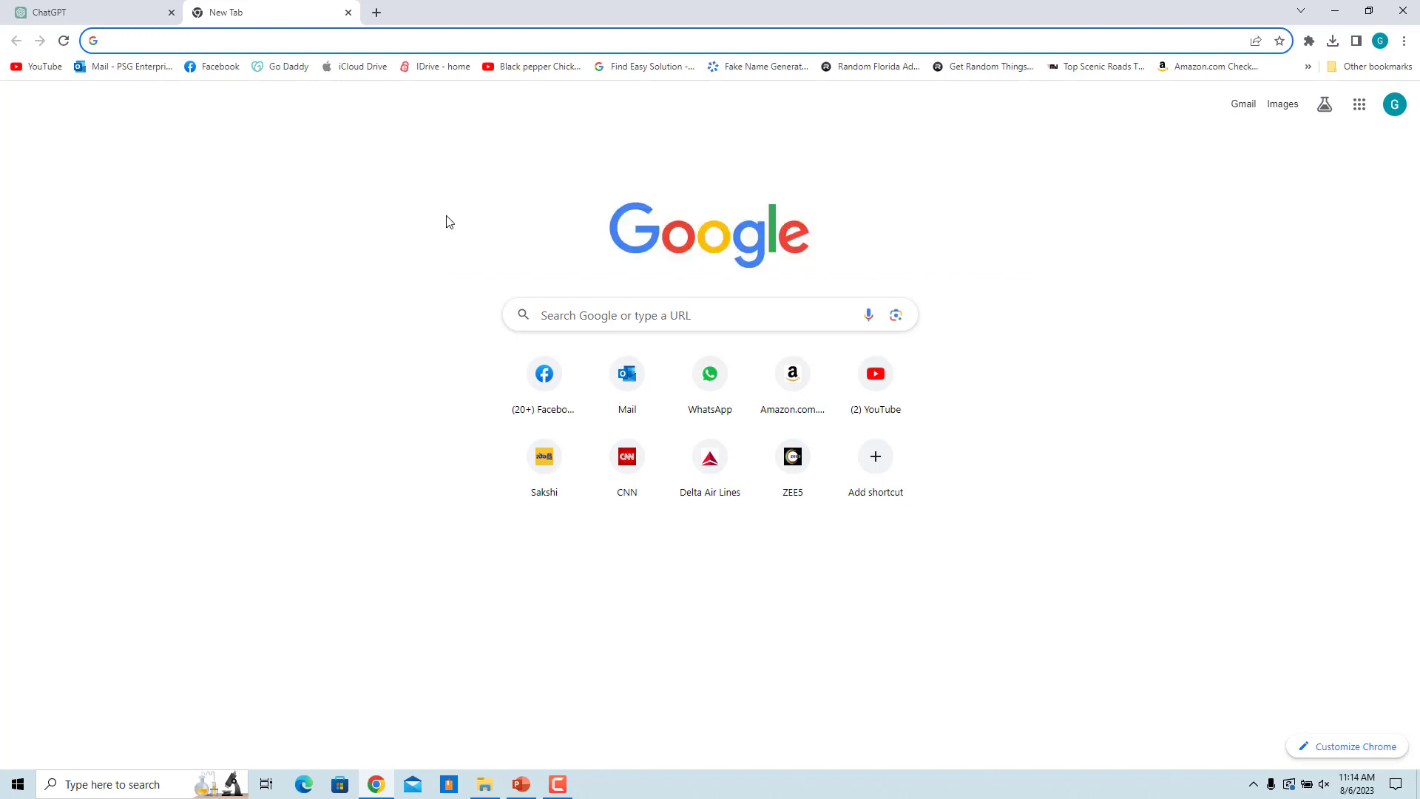
# Step: Load the Chrome Web Store address, then go back to the New Tab page
pyautogui.write('https://chrome.google.com/webstore')
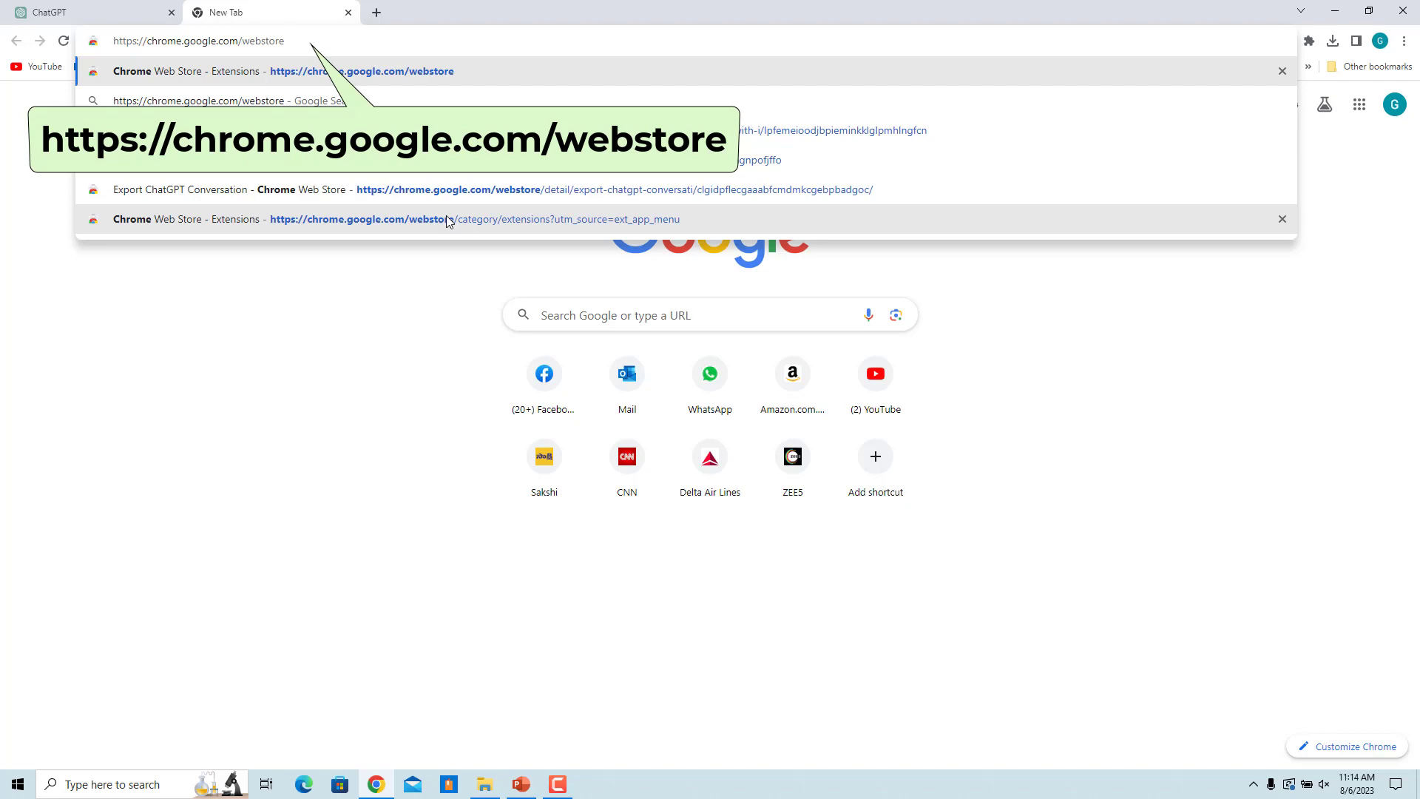
pyautogui.press('Return')
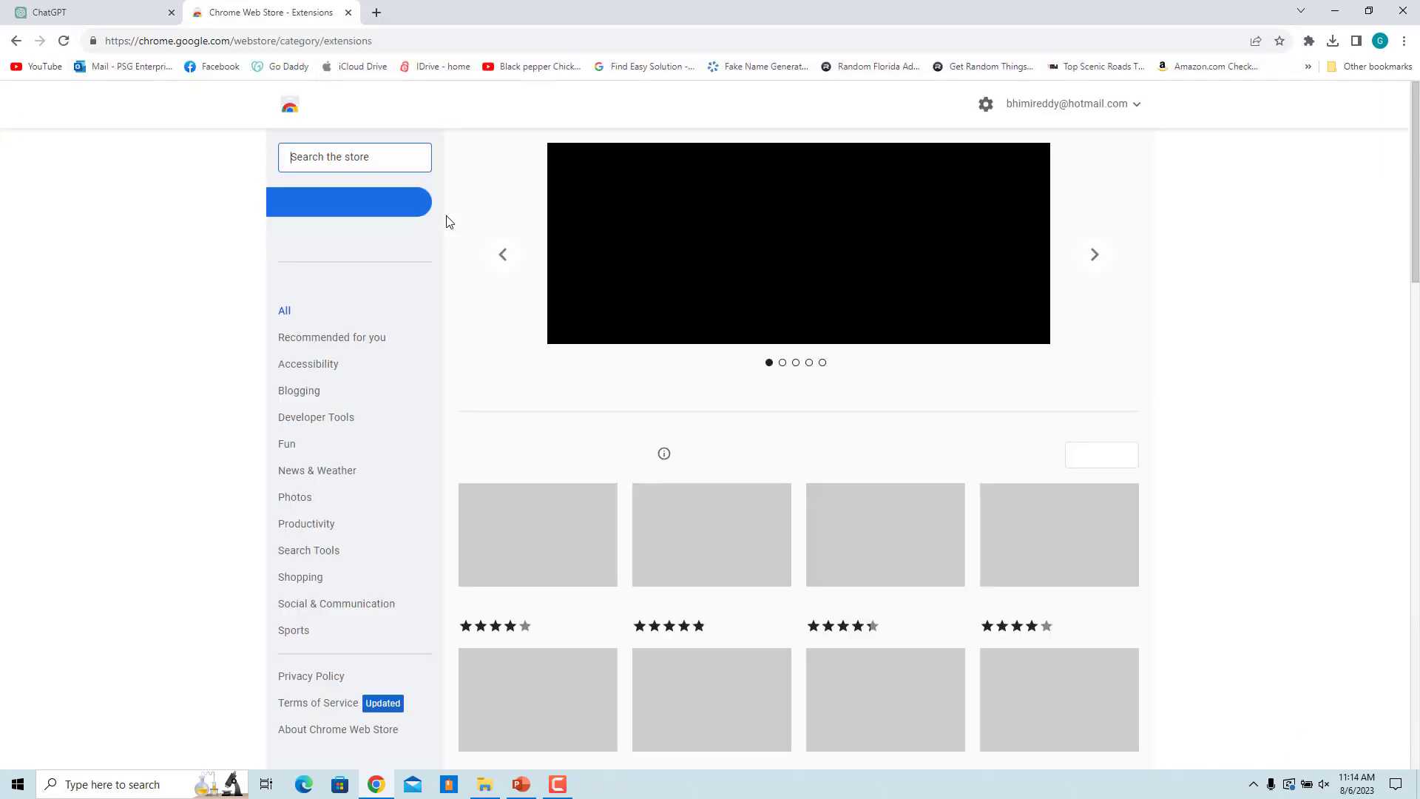
pyautogui.hotkey('alt', 'Left')
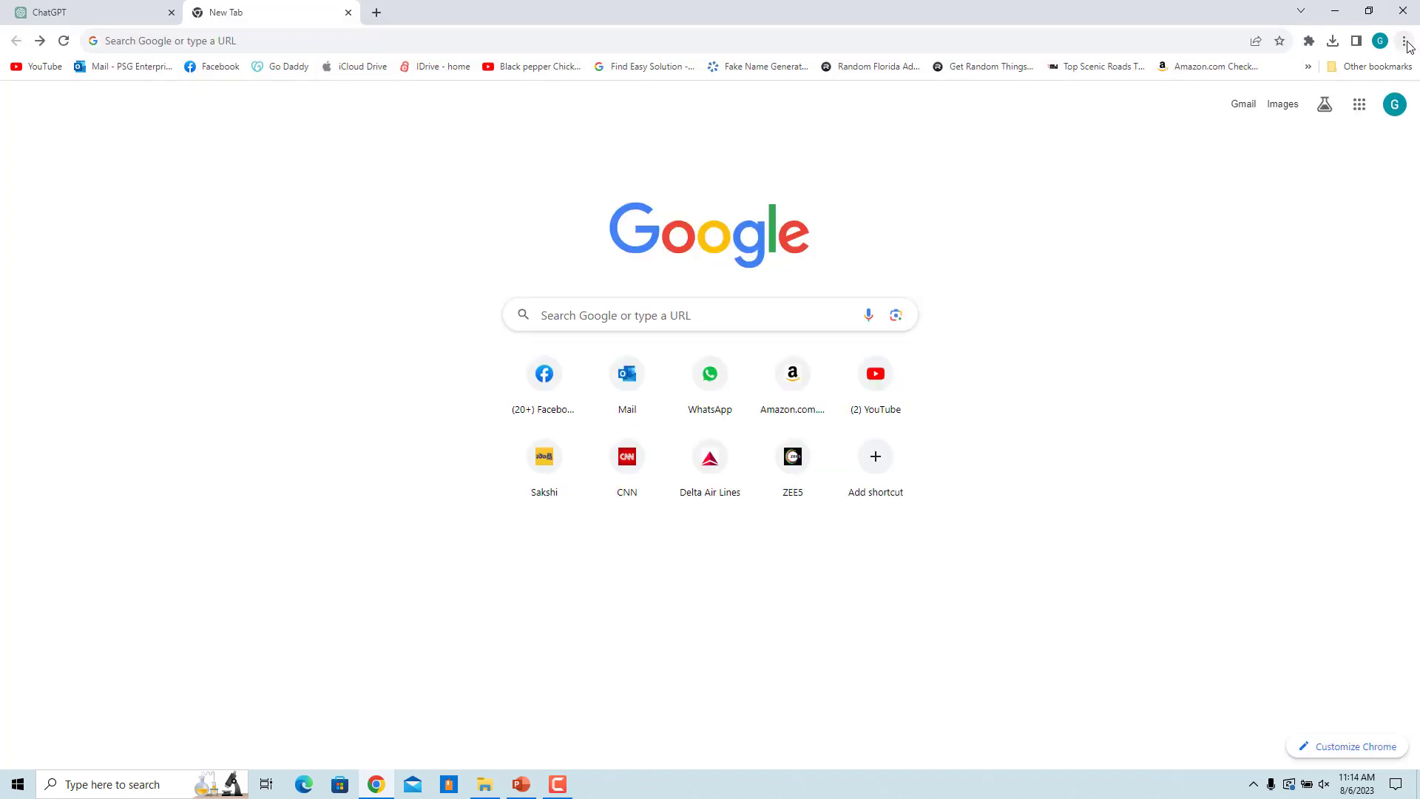
# Step: Search the Chrome Web Store for 'AI Prompt Genius' from the Extensions menu
pyautogui.click(1404, 43)
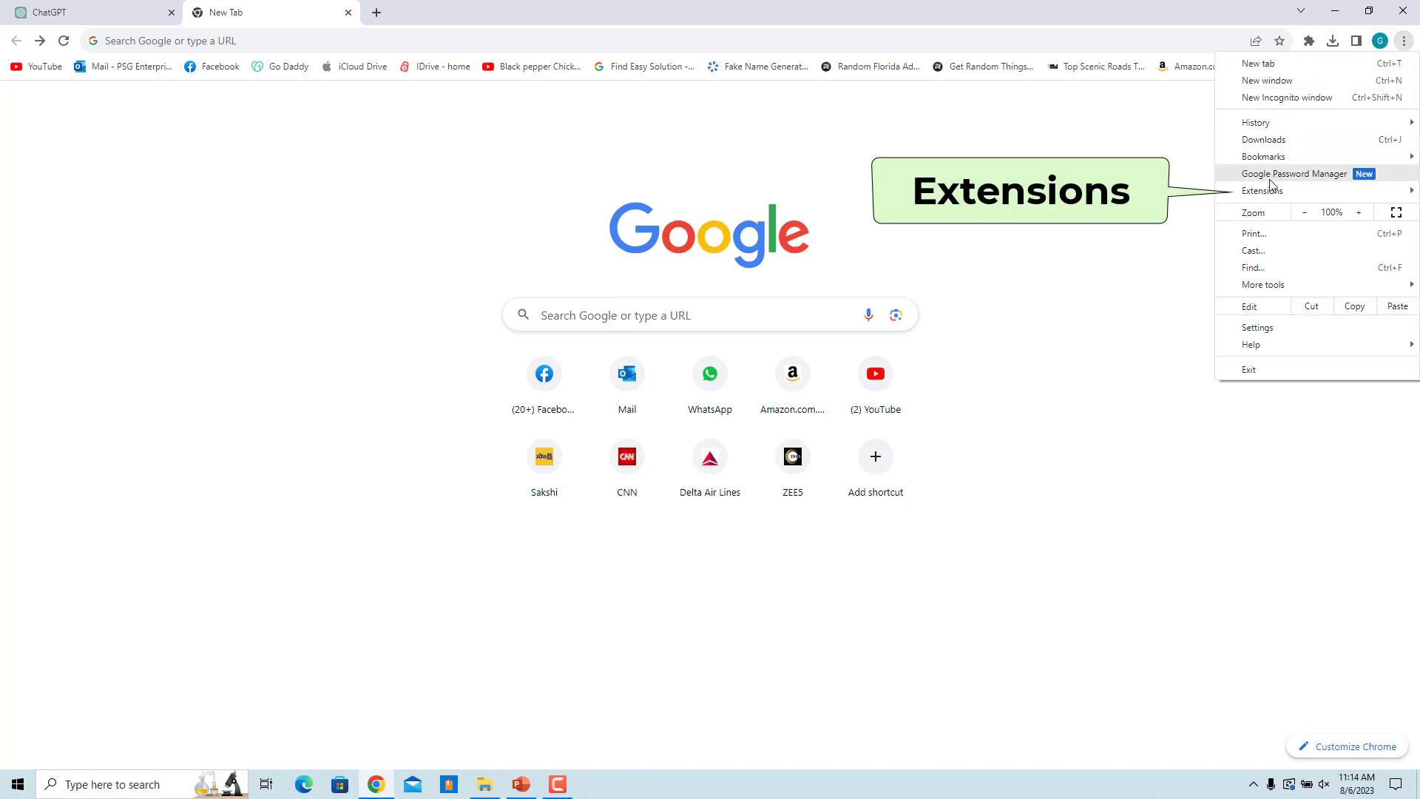
pyautogui.moveTo(1271, 197)
pyautogui.click(1188, 209)
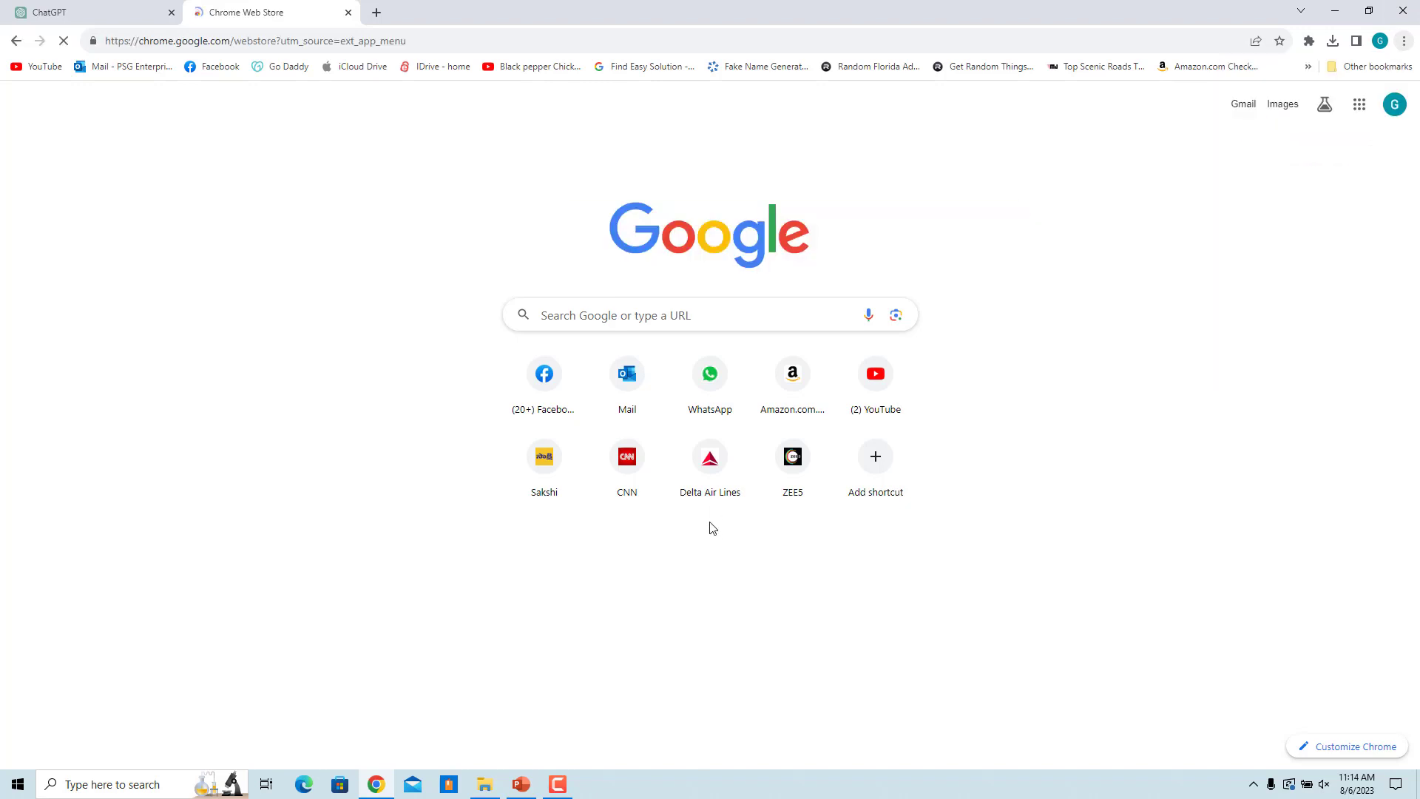
pyautogui.click(355, 155)
pyautogui.write('A')
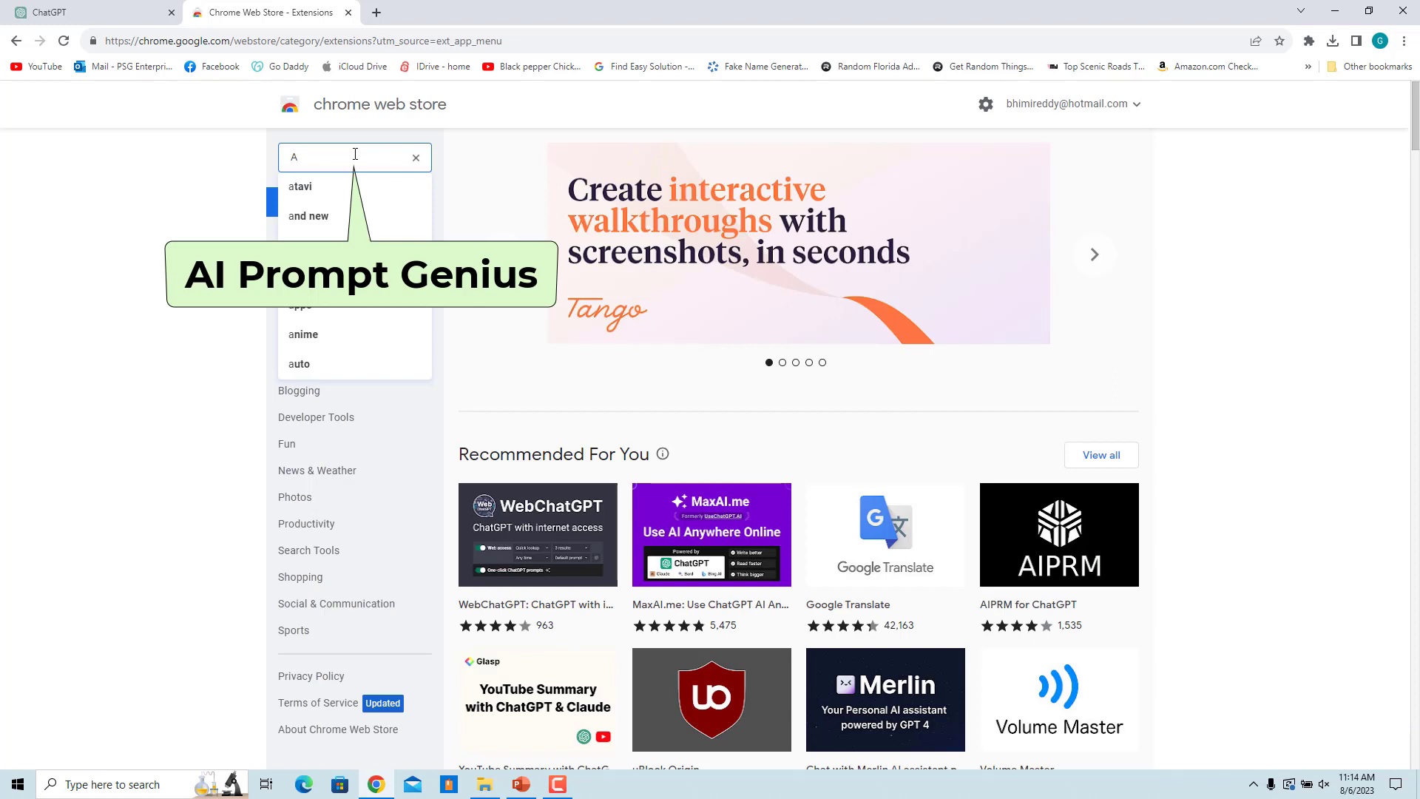
pyautogui.write('I Promp')
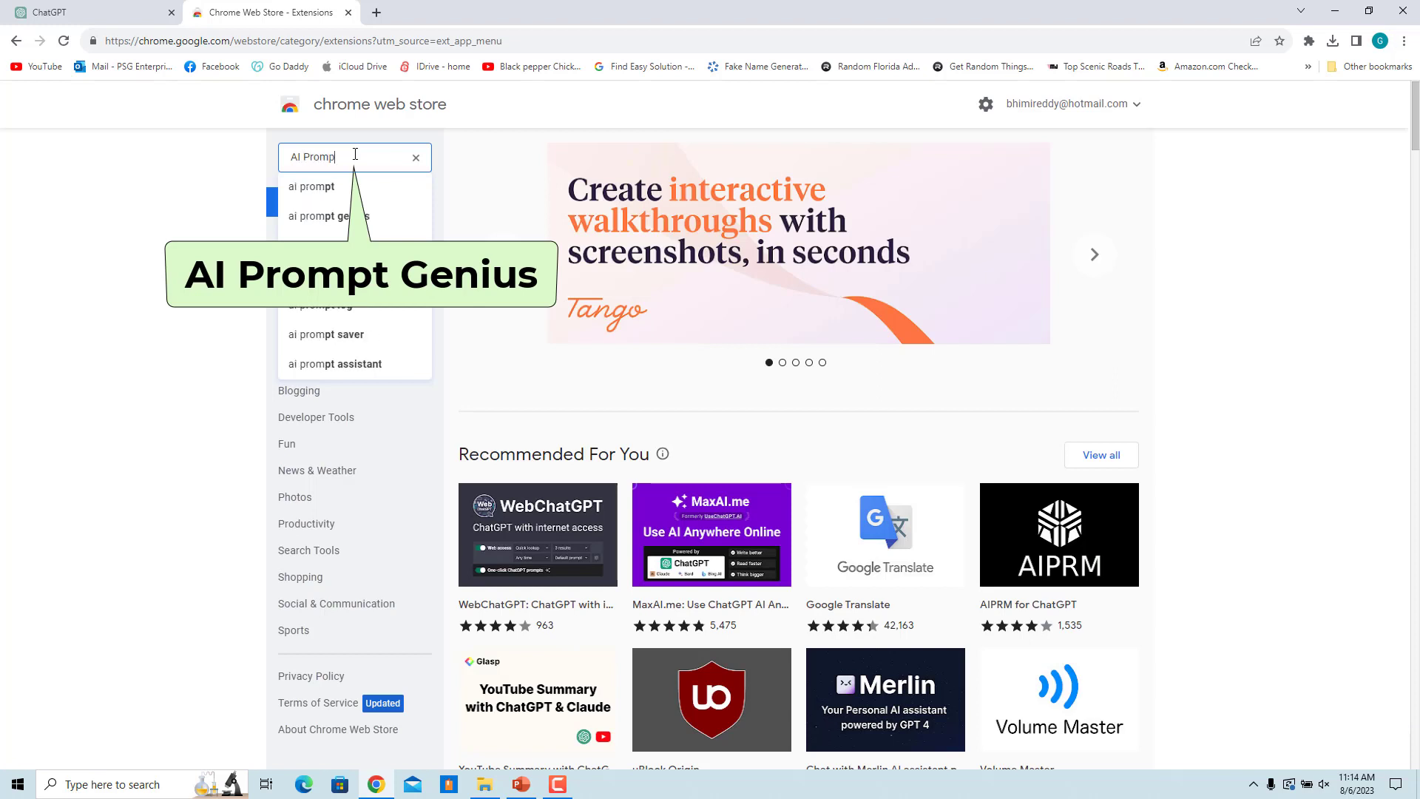
pyautogui.write('t Genius')
pyautogui.press('Return')
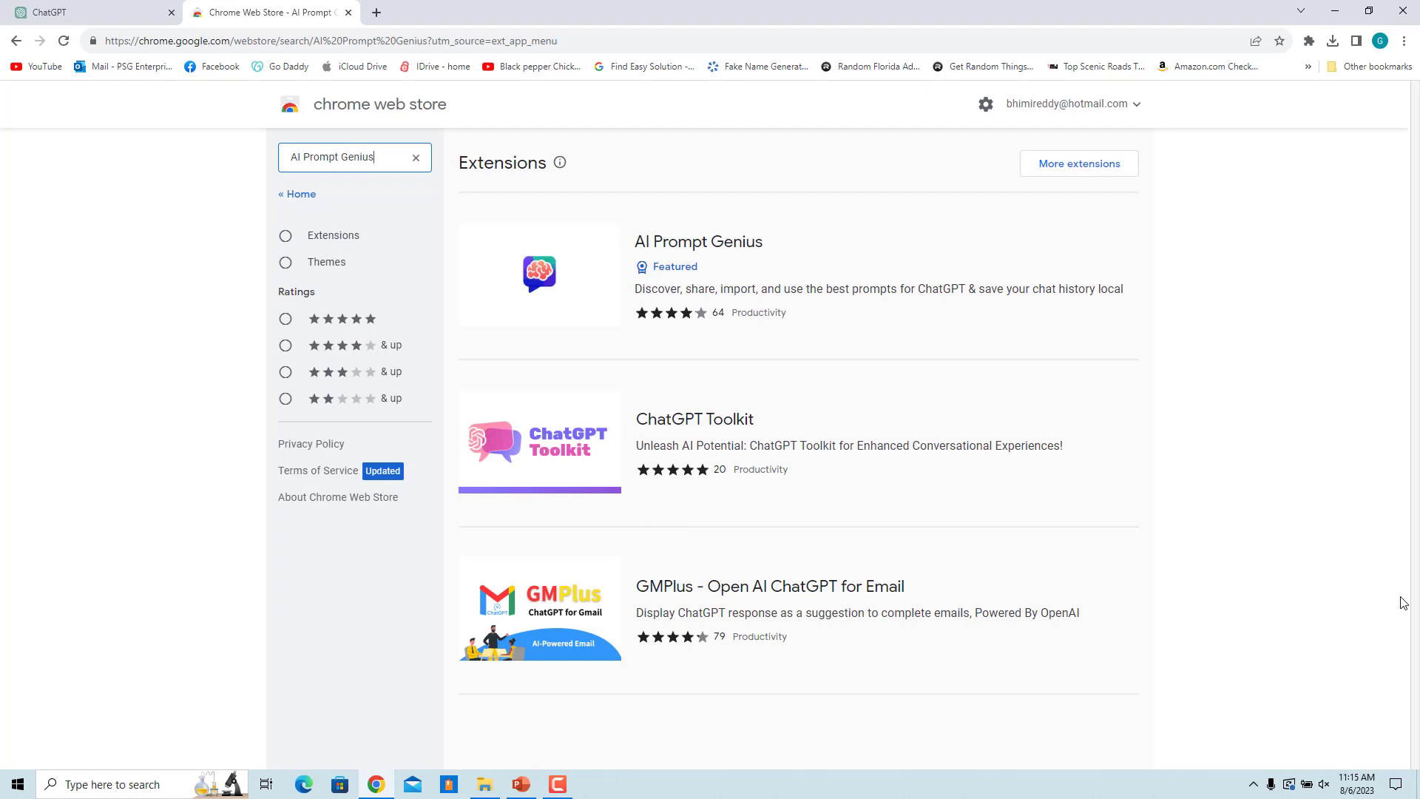
# Step: Add AI Prompt Genius to Chrome and close the extra tabs, leaving ChatGPT
pyautogui.click(687, 244)
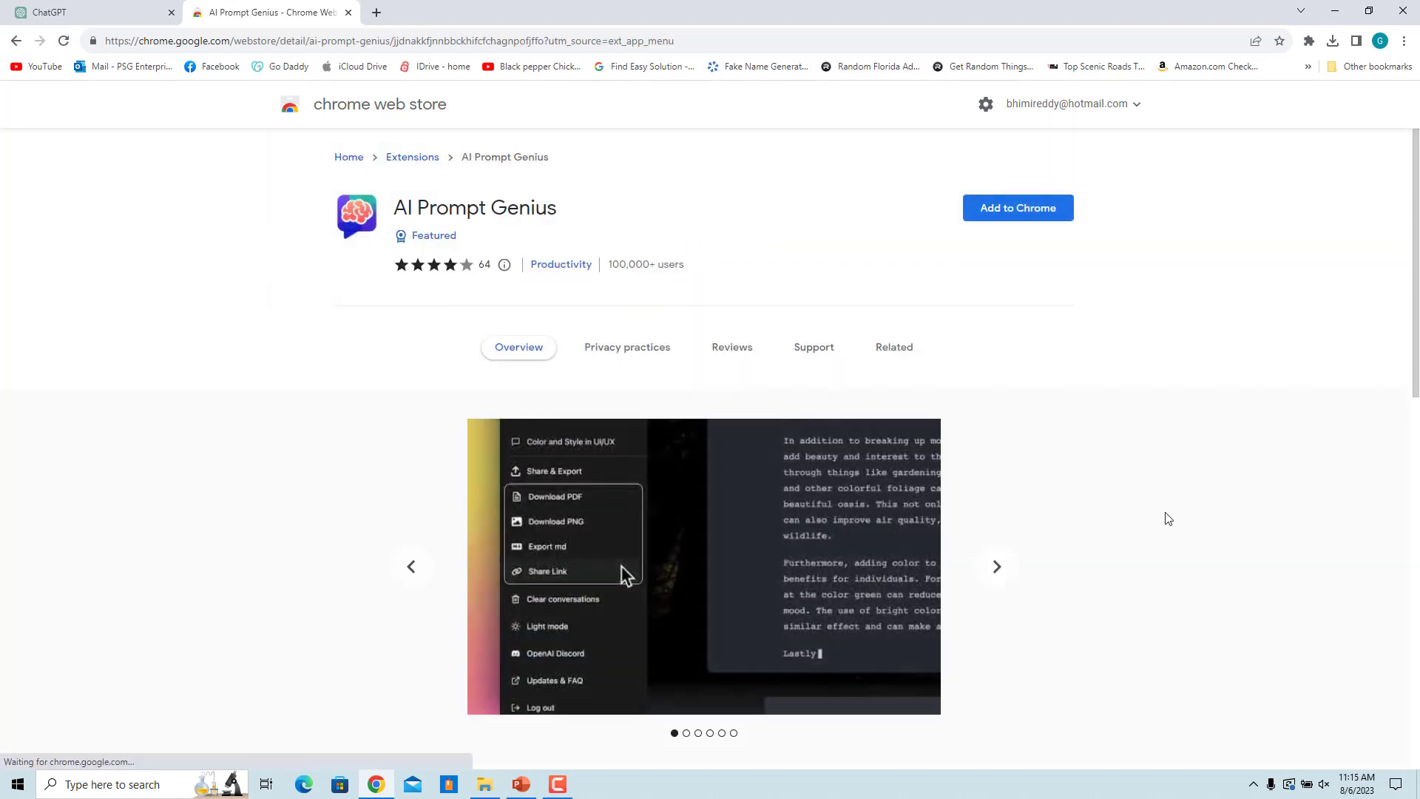
pyautogui.click(1021, 215)
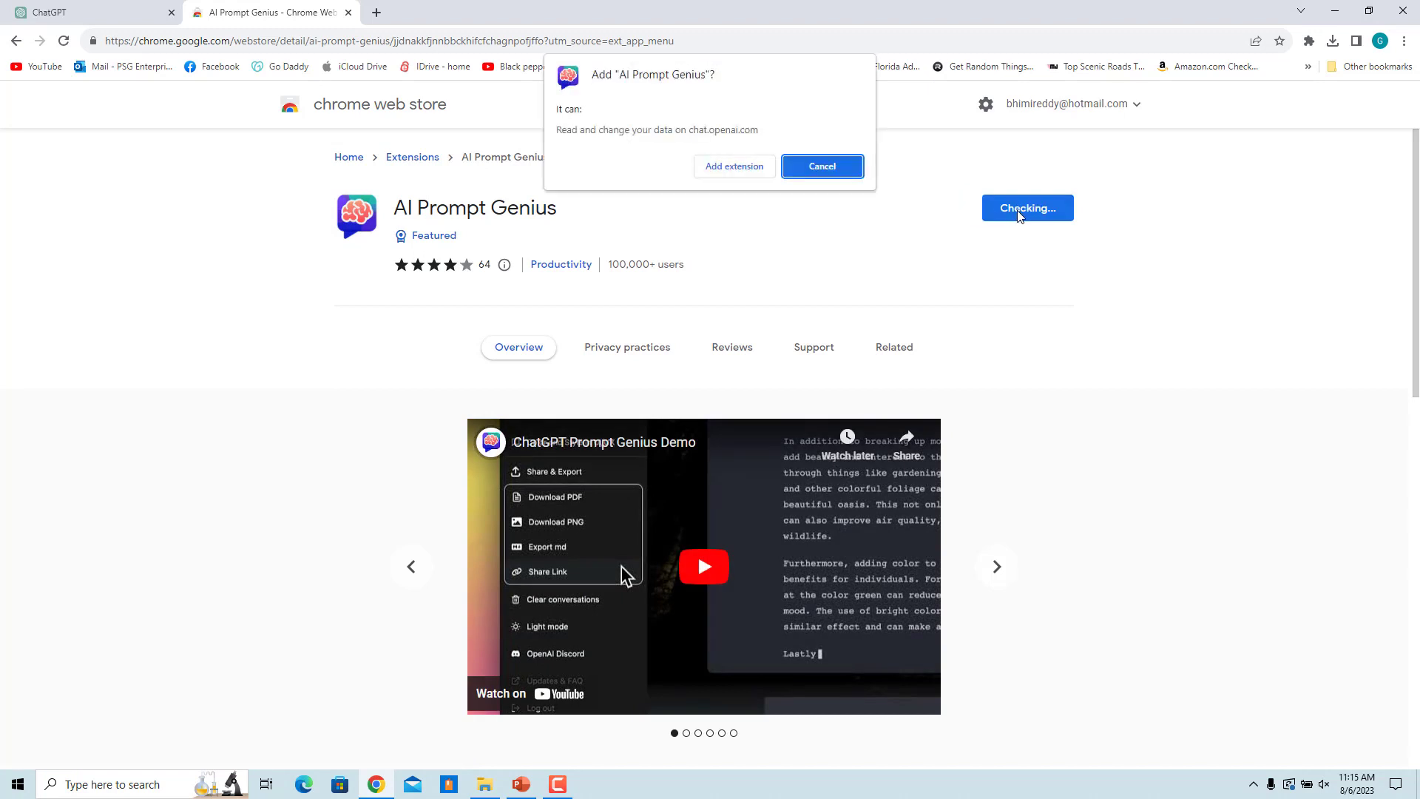
pyautogui.click(727, 175)
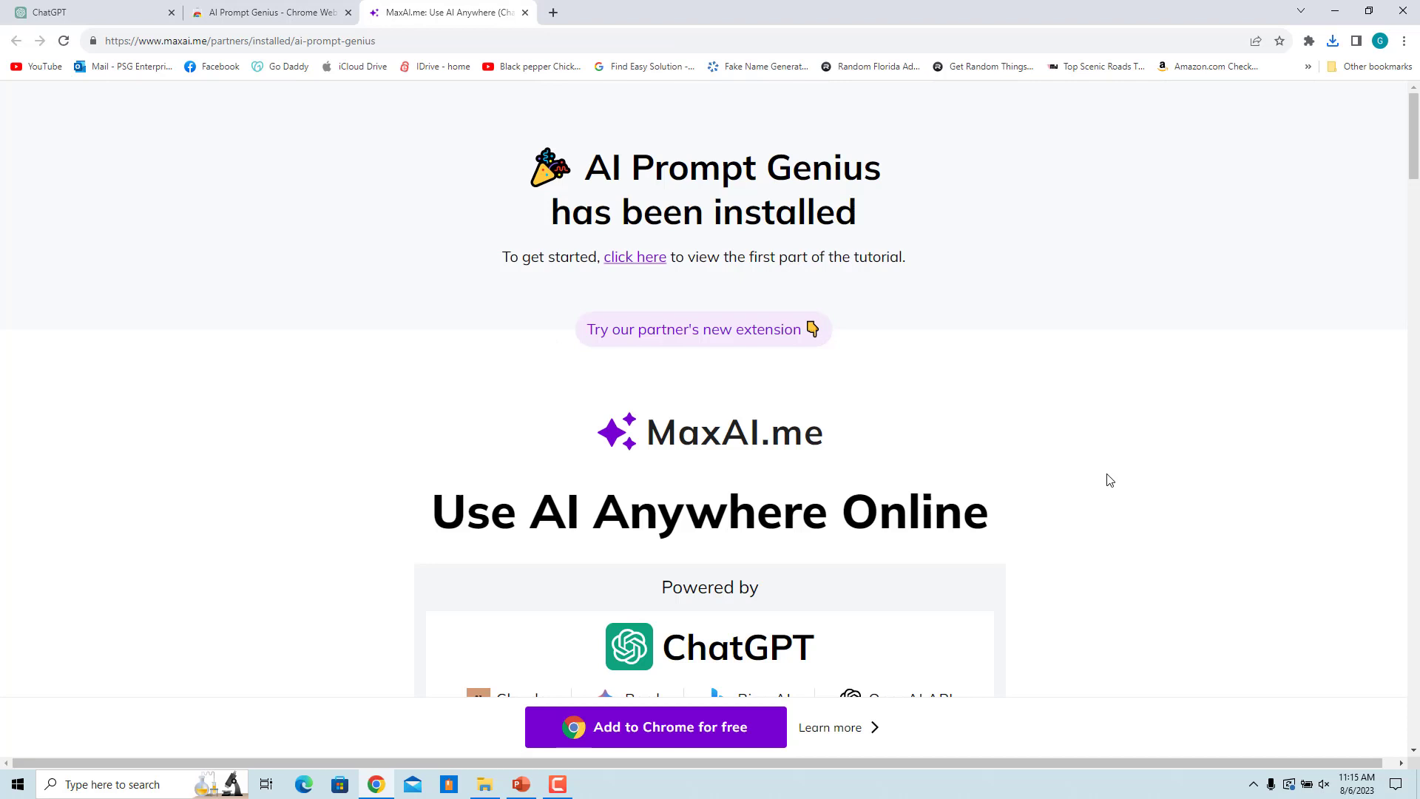
pyautogui.hotkey('ctrl', 'w')
pyautogui.hotkey('ctrl', 'w')
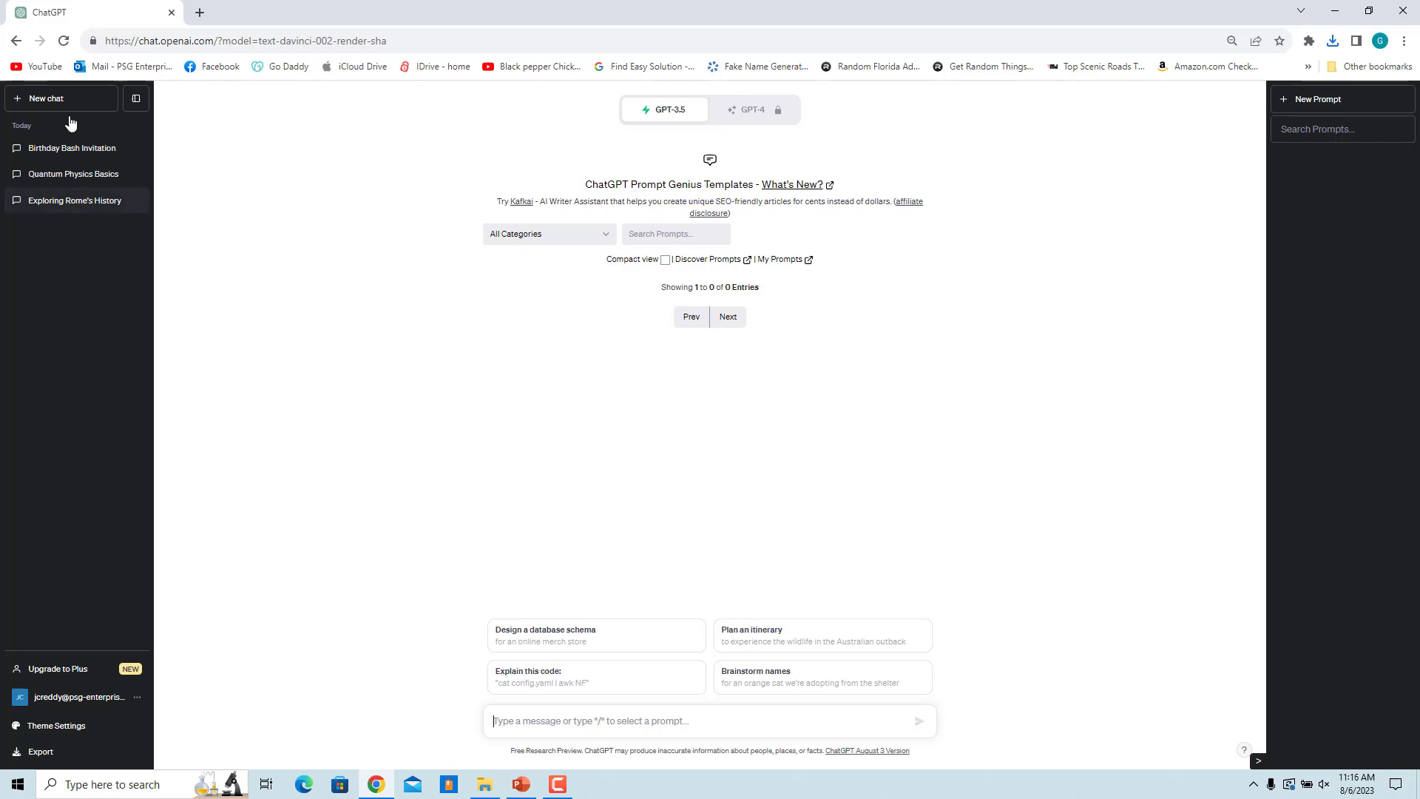
# Step: Export the Birthday Bash Invitation chat as a PDF and open the downloaded file
pyautogui.click(79, 150)
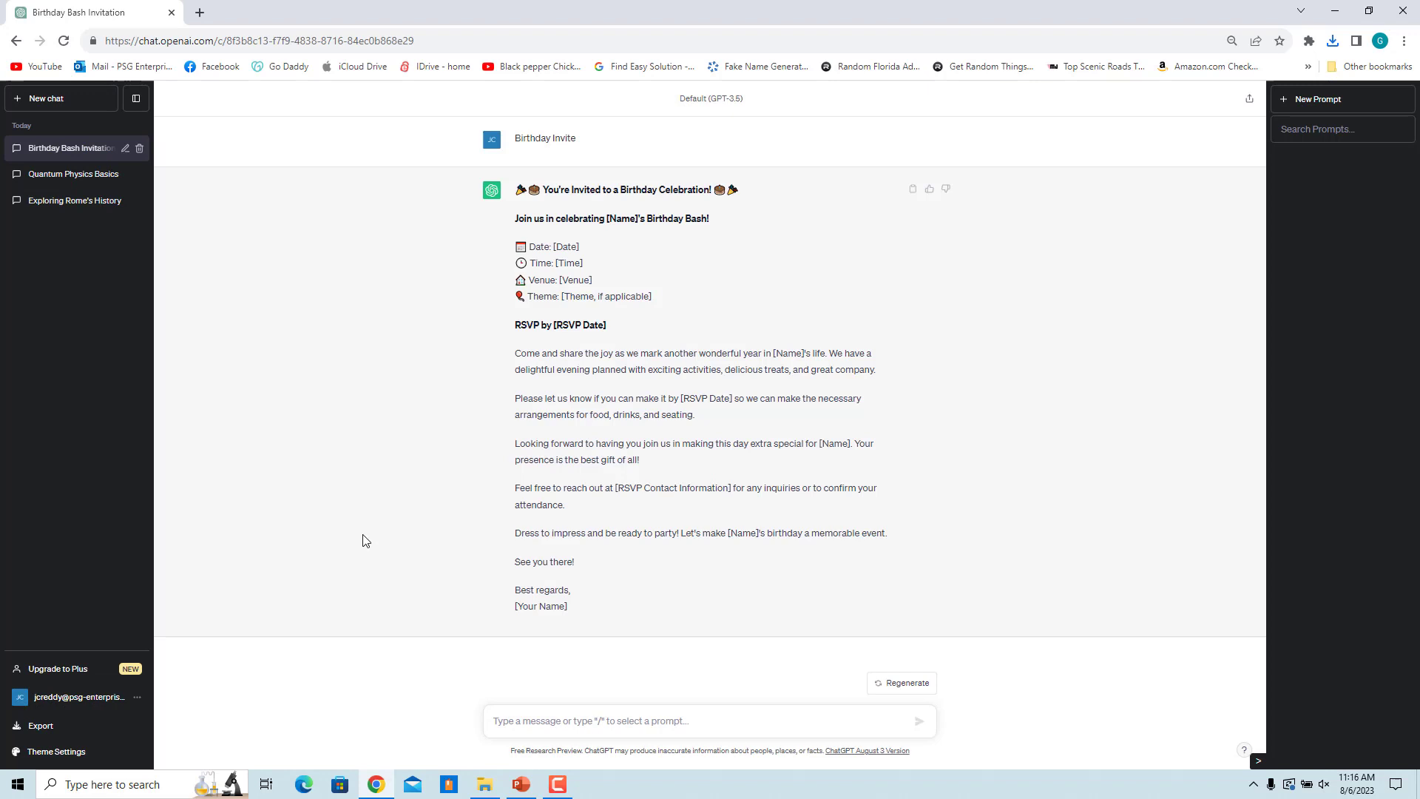
pyautogui.click(60, 733)
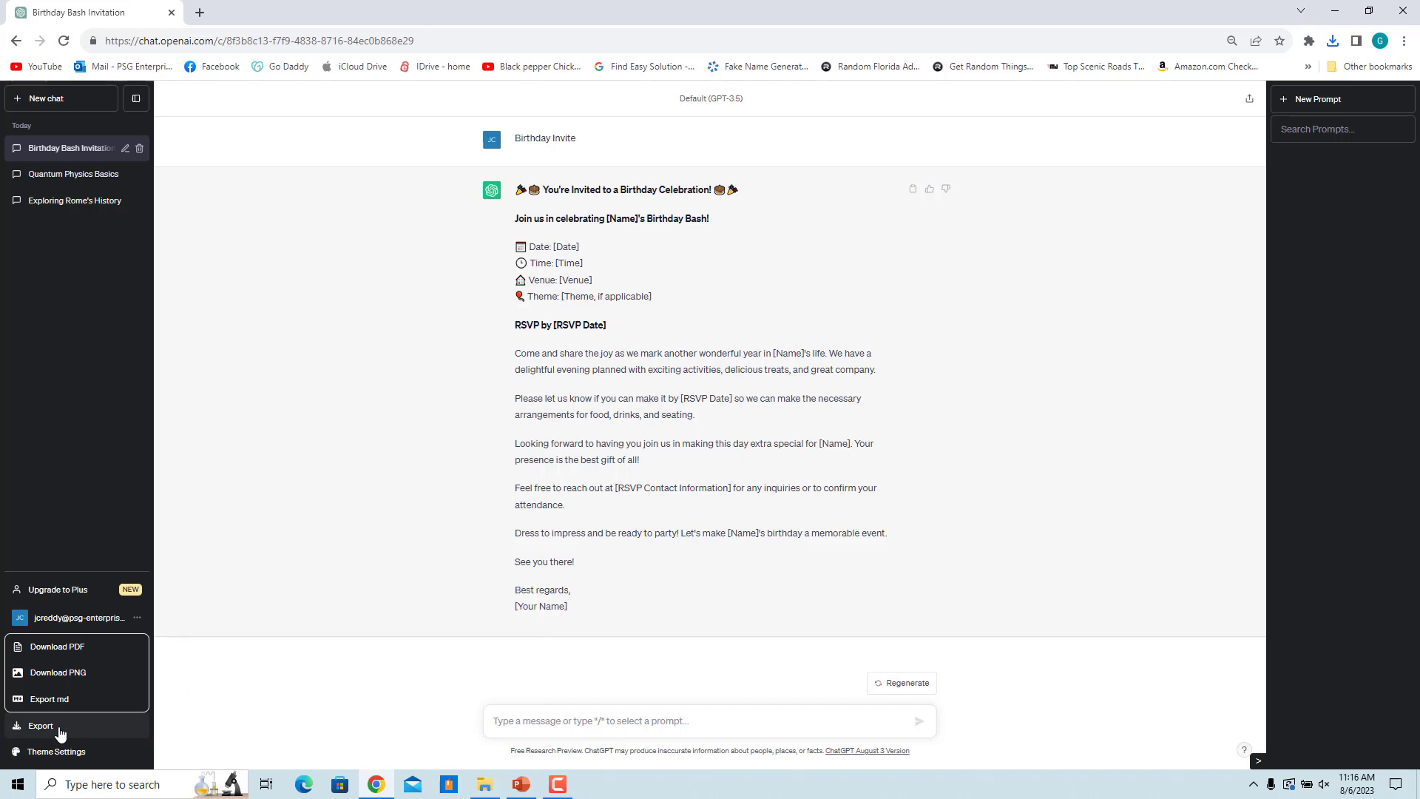
pyautogui.click(74, 648)
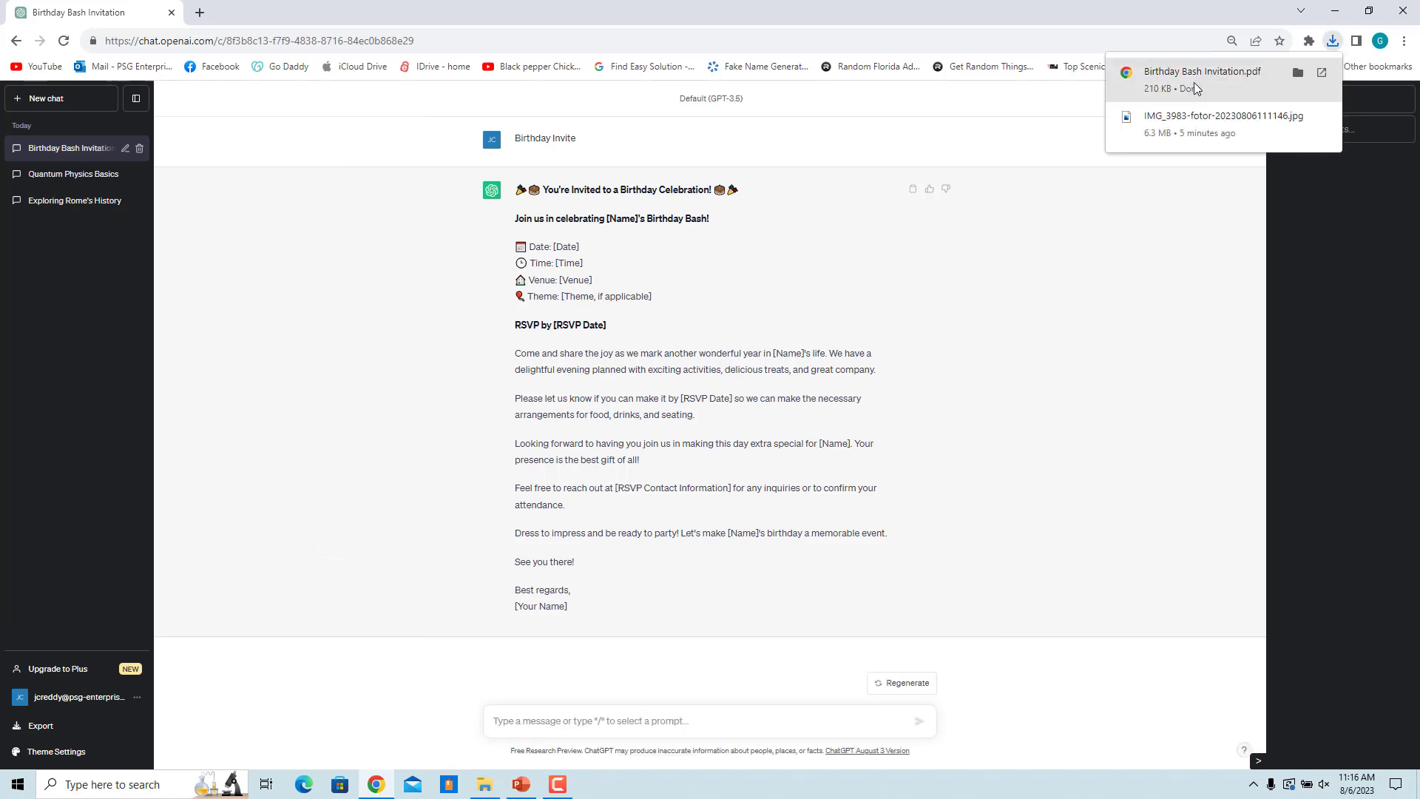
pyautogui.click(1194, 82)
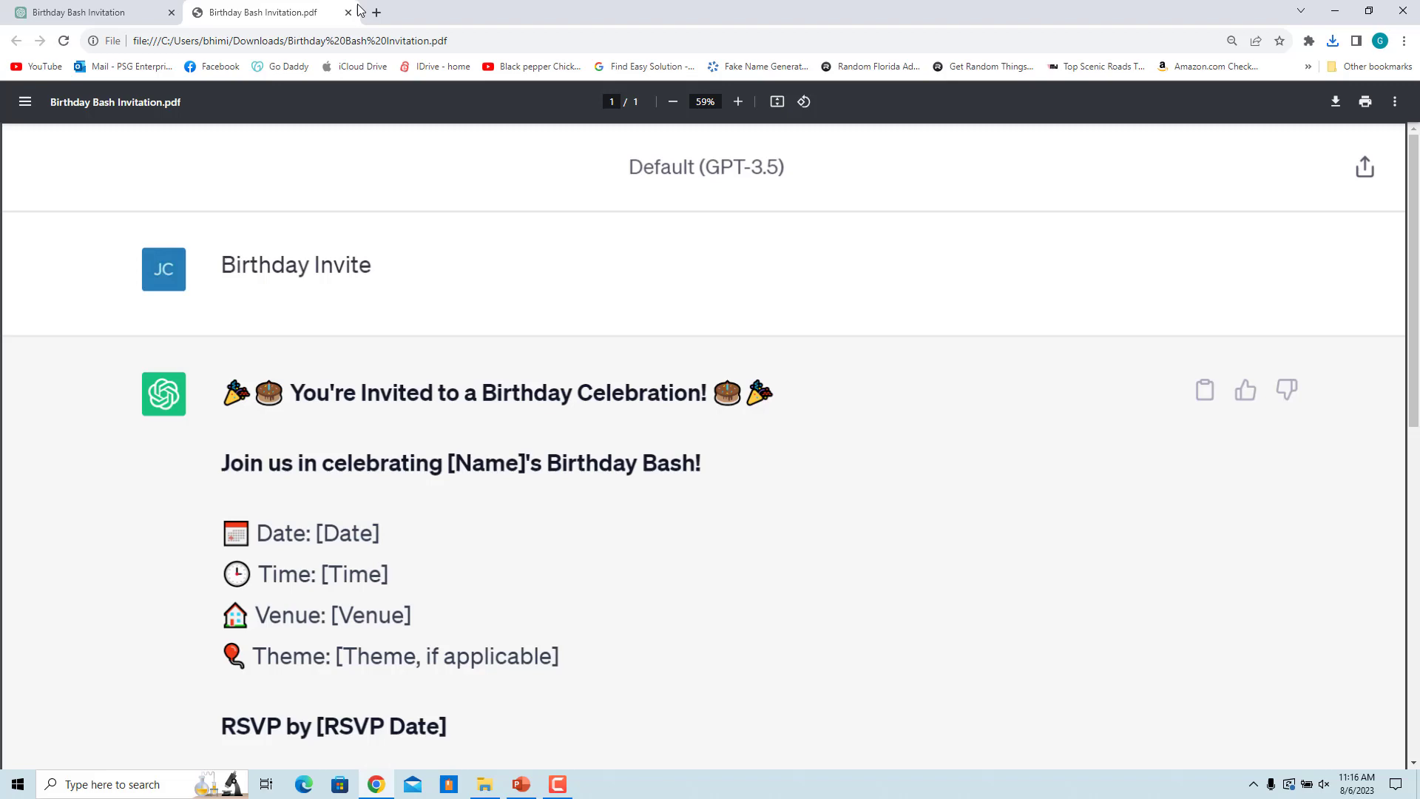
# Step: Close the PDF, export the chat as PNG, and save it to Pictures as Test.png
pyautogui.click(348, 12)
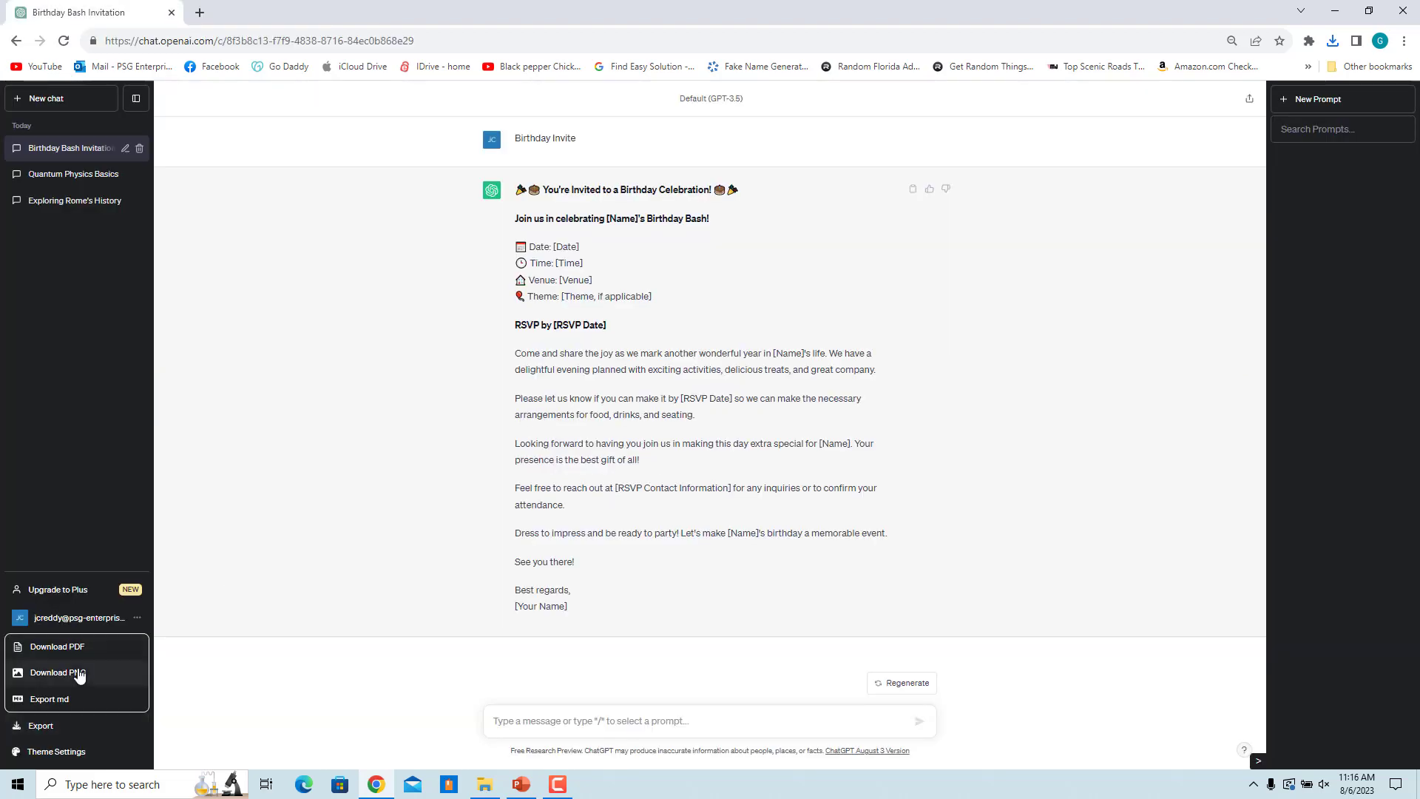
pyautogui.click(79, 673)
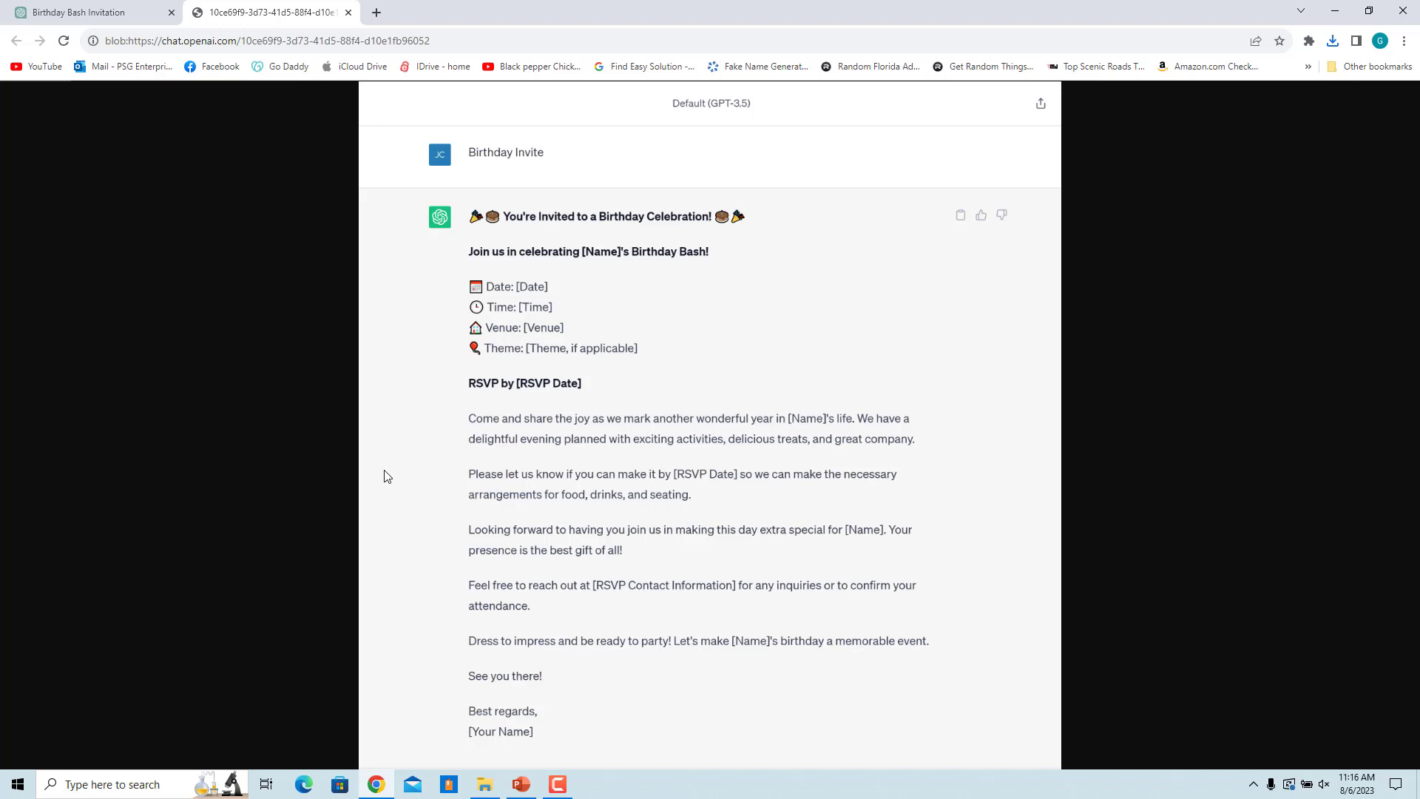
pyautogui.rightClick(838, 321)
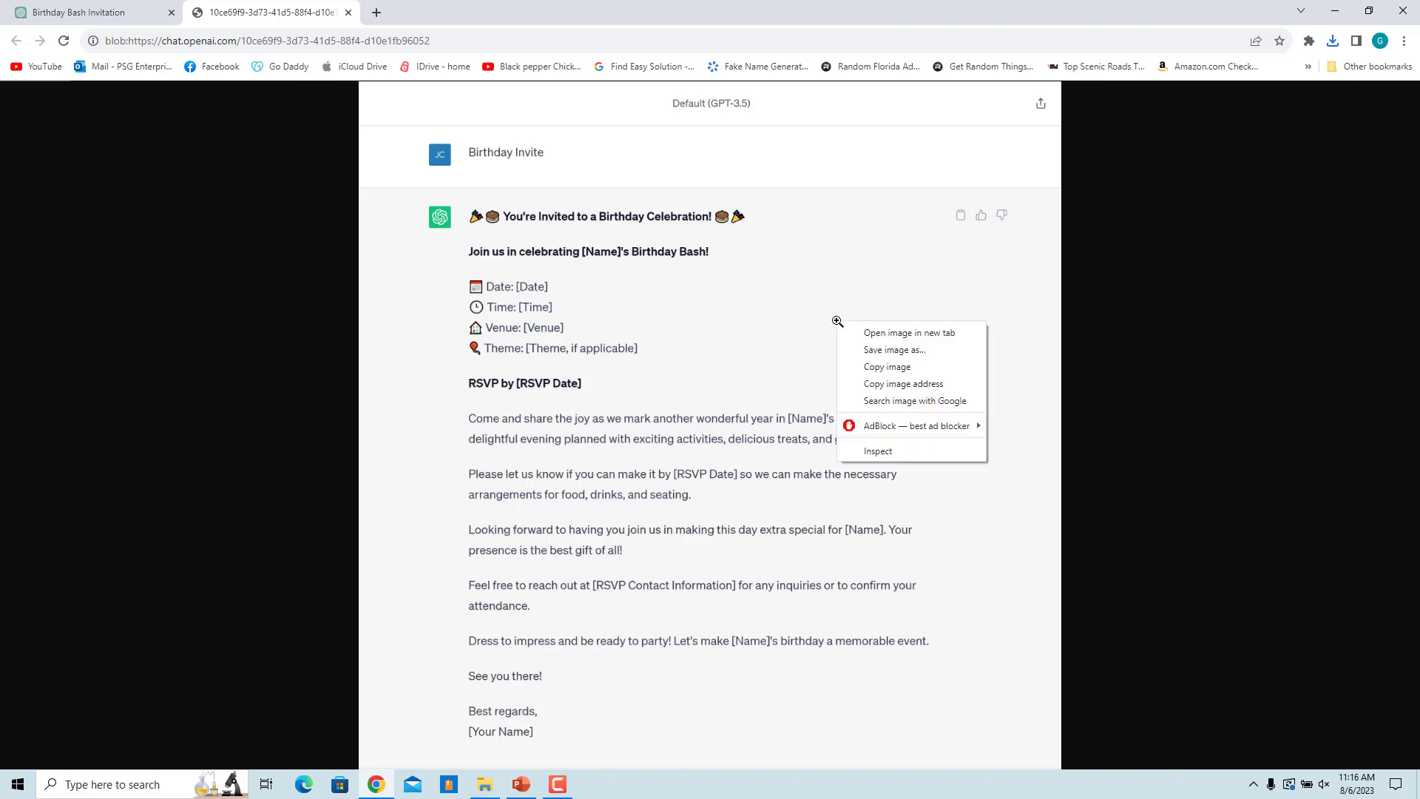
pyautogui.click(881, 351)
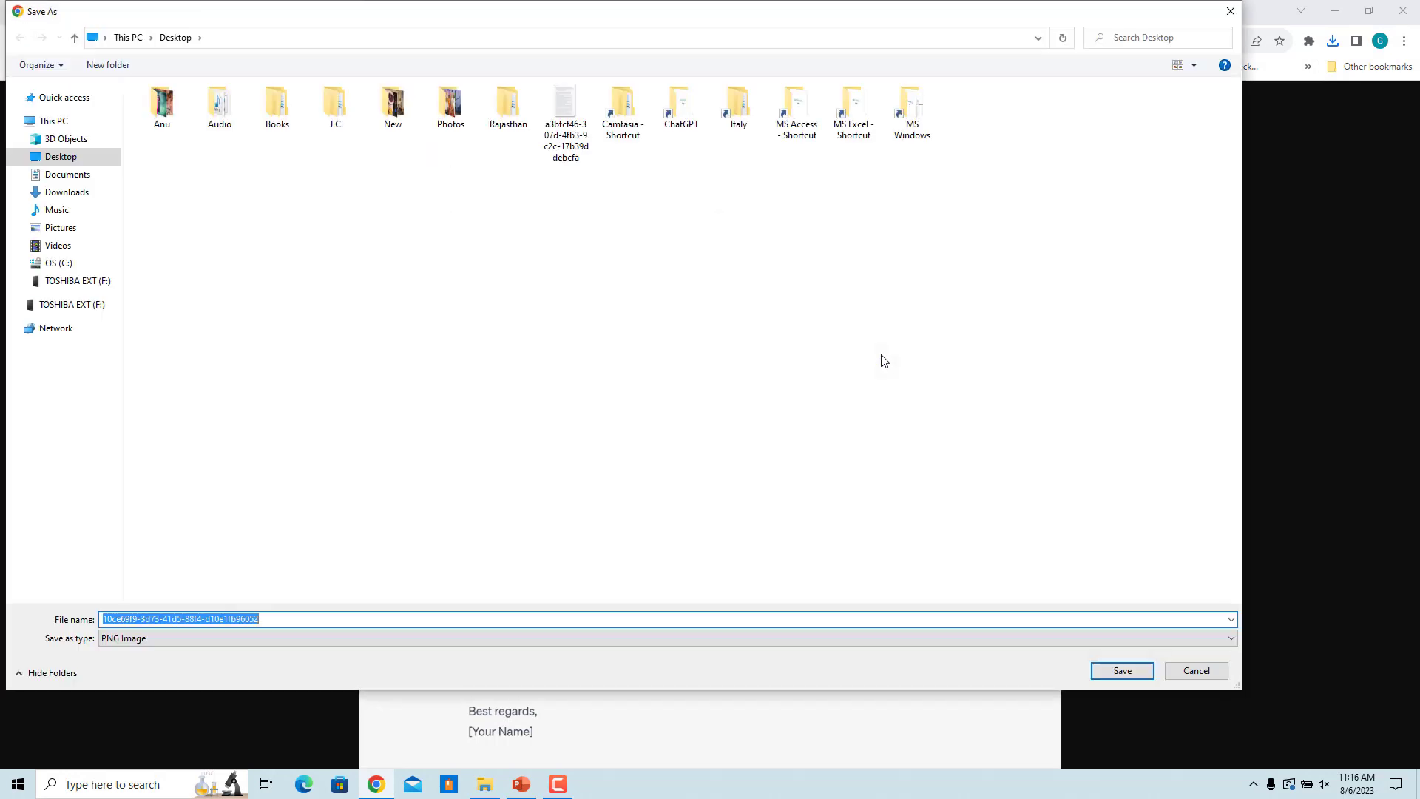
pyautogui.click(61, 227)
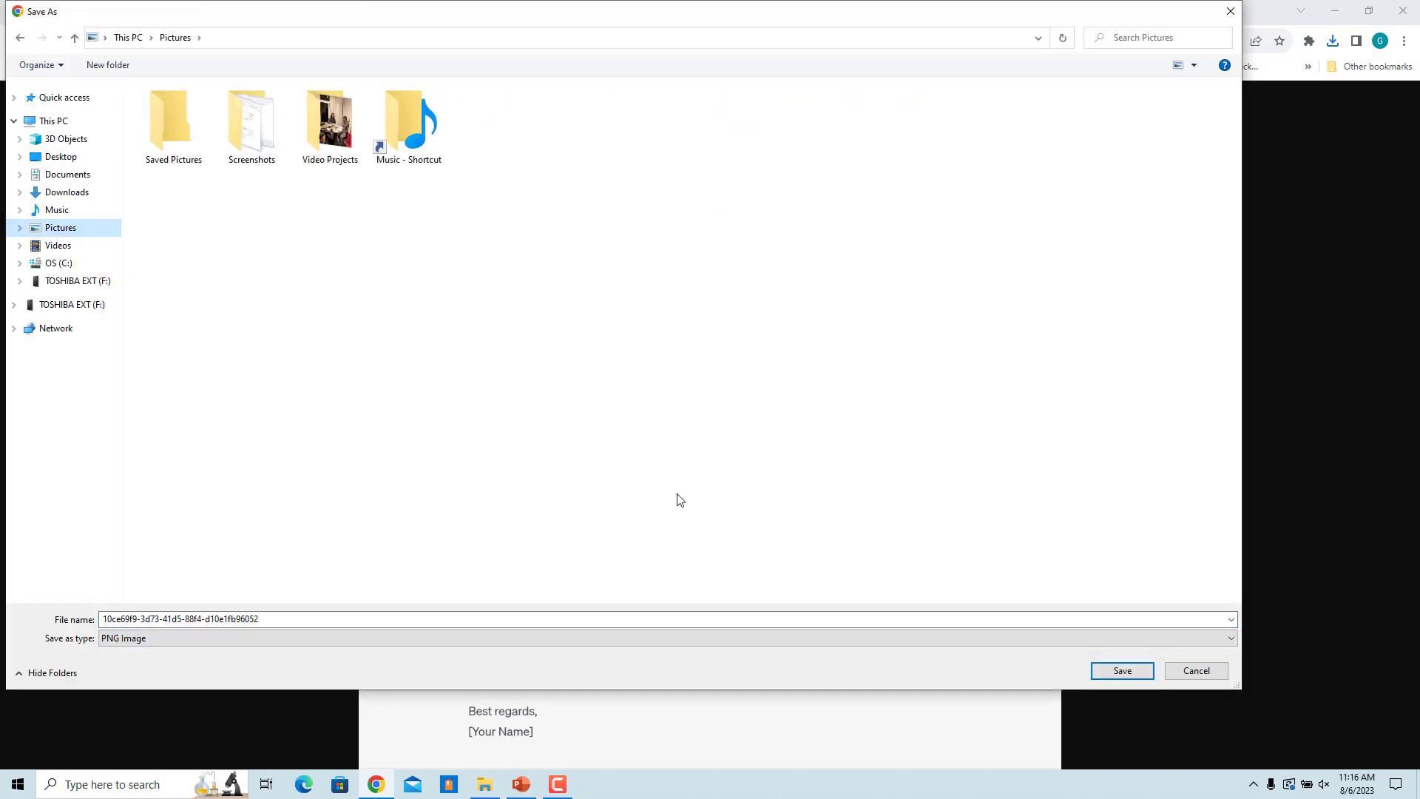
pyautogui.doubleClick(532, 618)
pyautogui.write('Test')
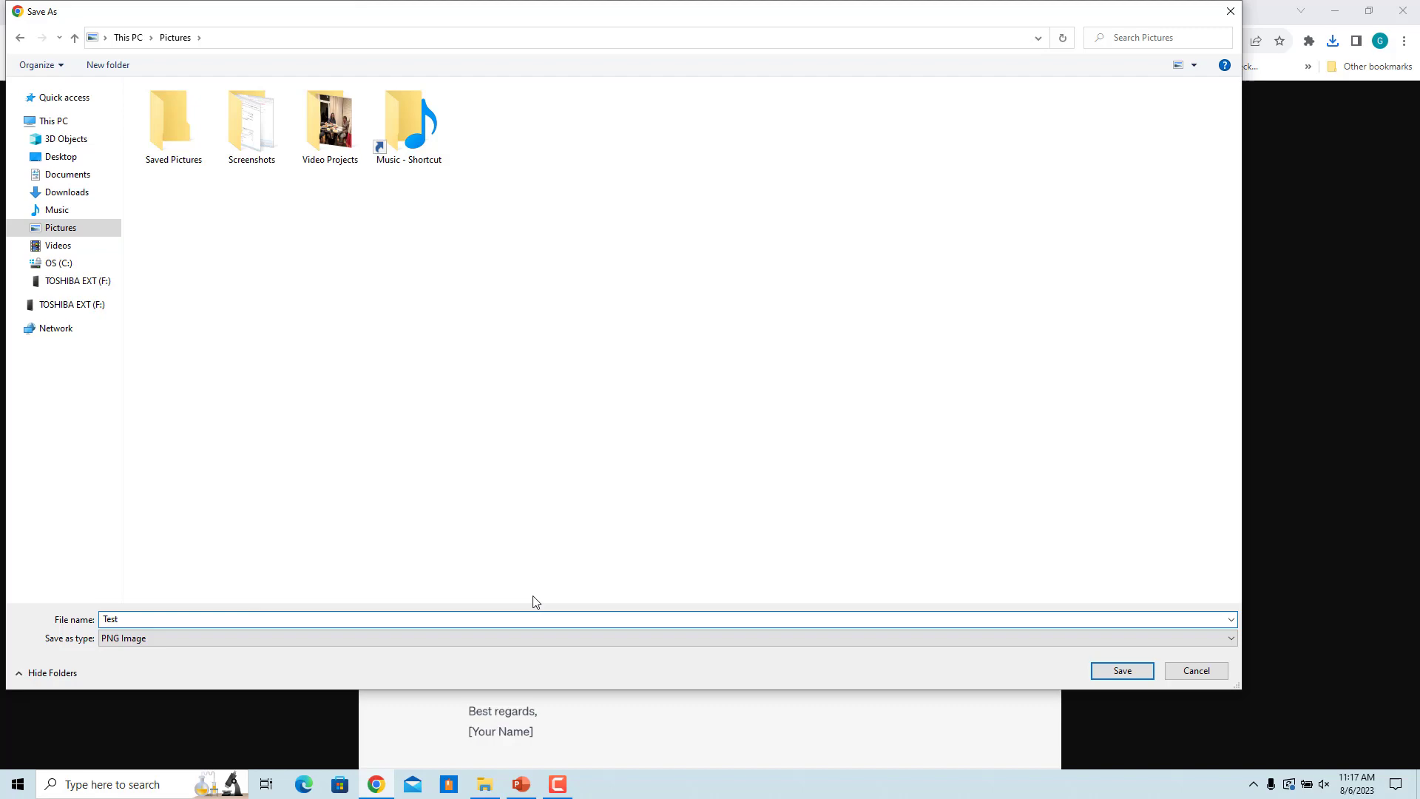
pyautogui.click(1122, 670)
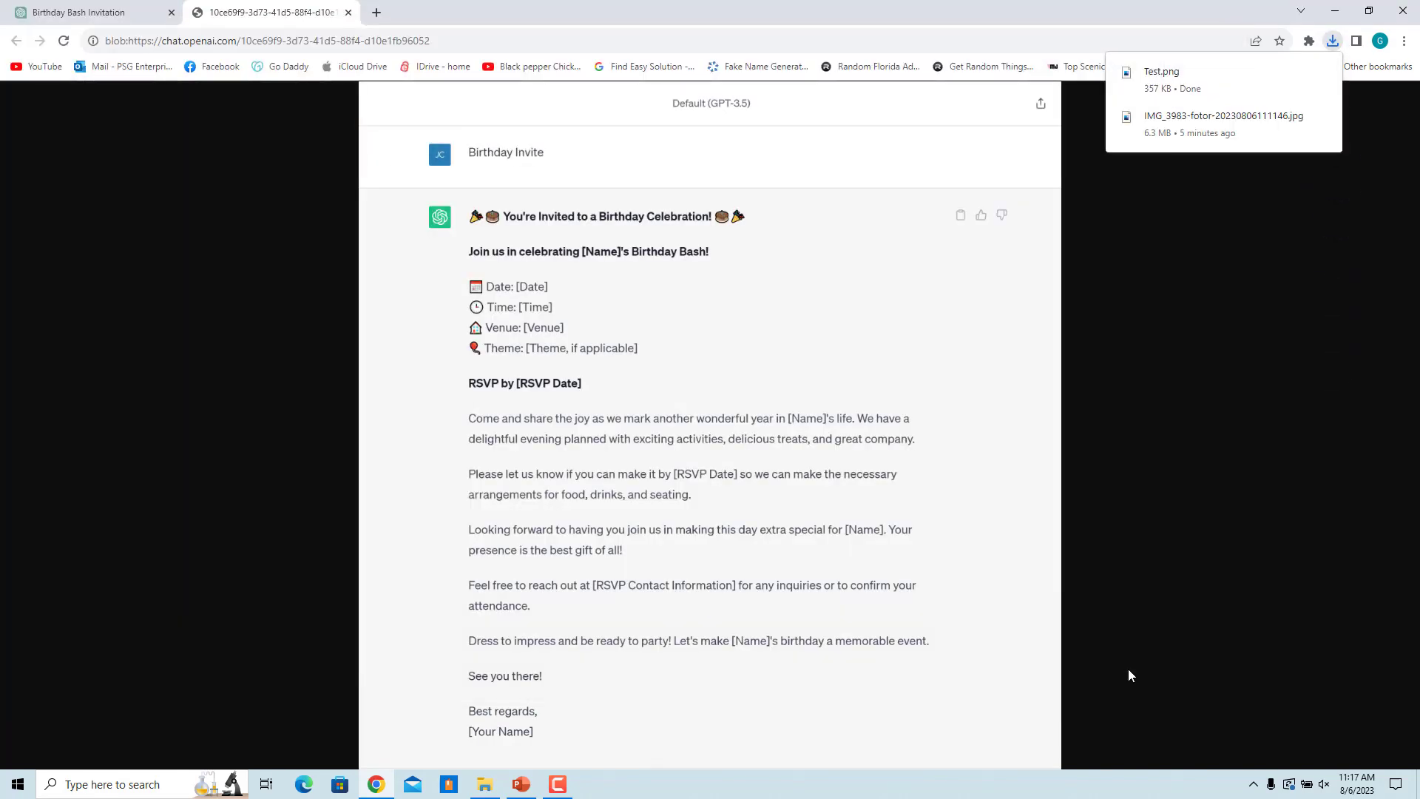
# Step: Open the downloaded Test.png from the downloads bubble to view it
pyautogui.click(1175, 85)
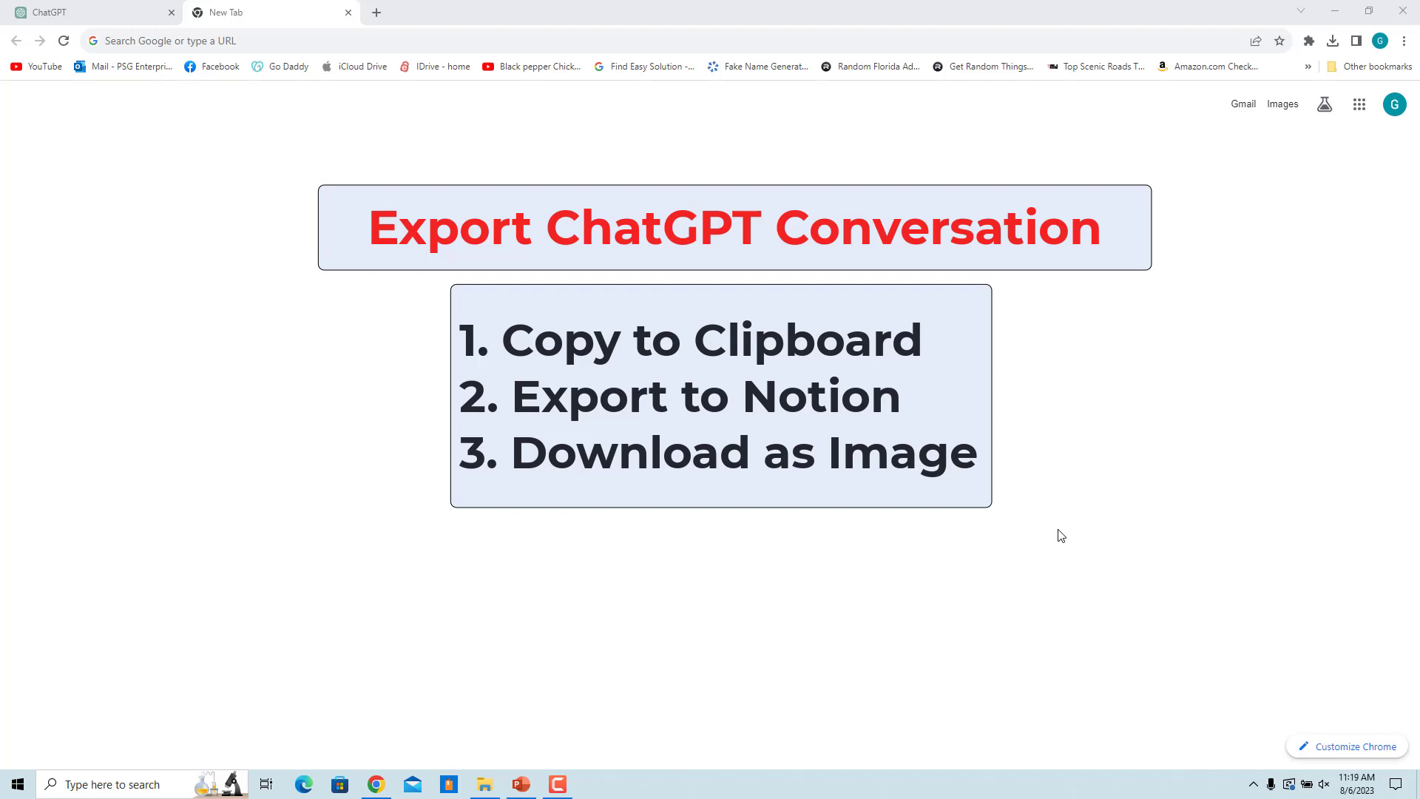
# Step: Search the Chrome Web Store for 'Export Chatgpt'
pyautogui.click(1404, 41)
pyautogui.moveTo(1239, 190)
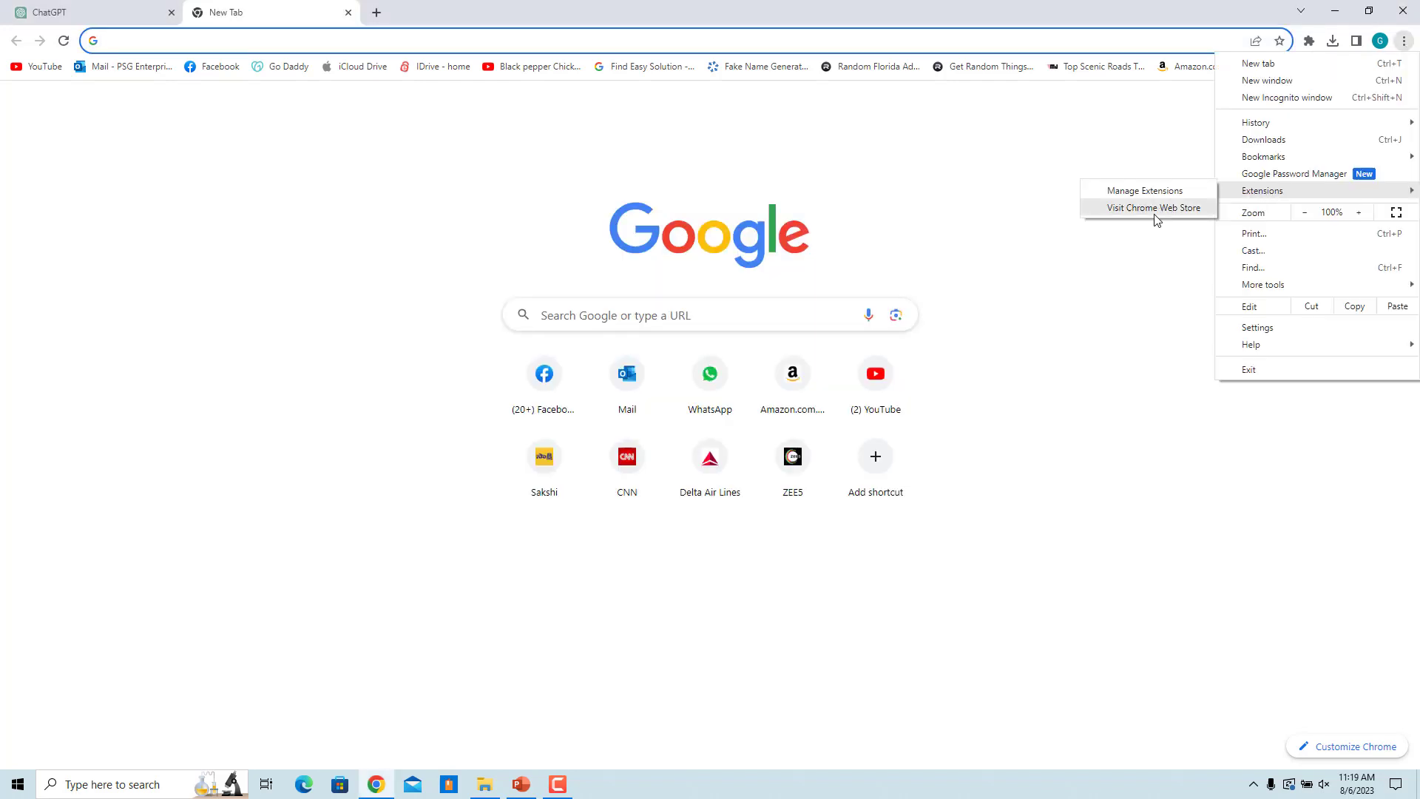
pyautogui.click(1156, 216)
pyautogui.click(348, 157)
pyautogui.write('Export Cha')
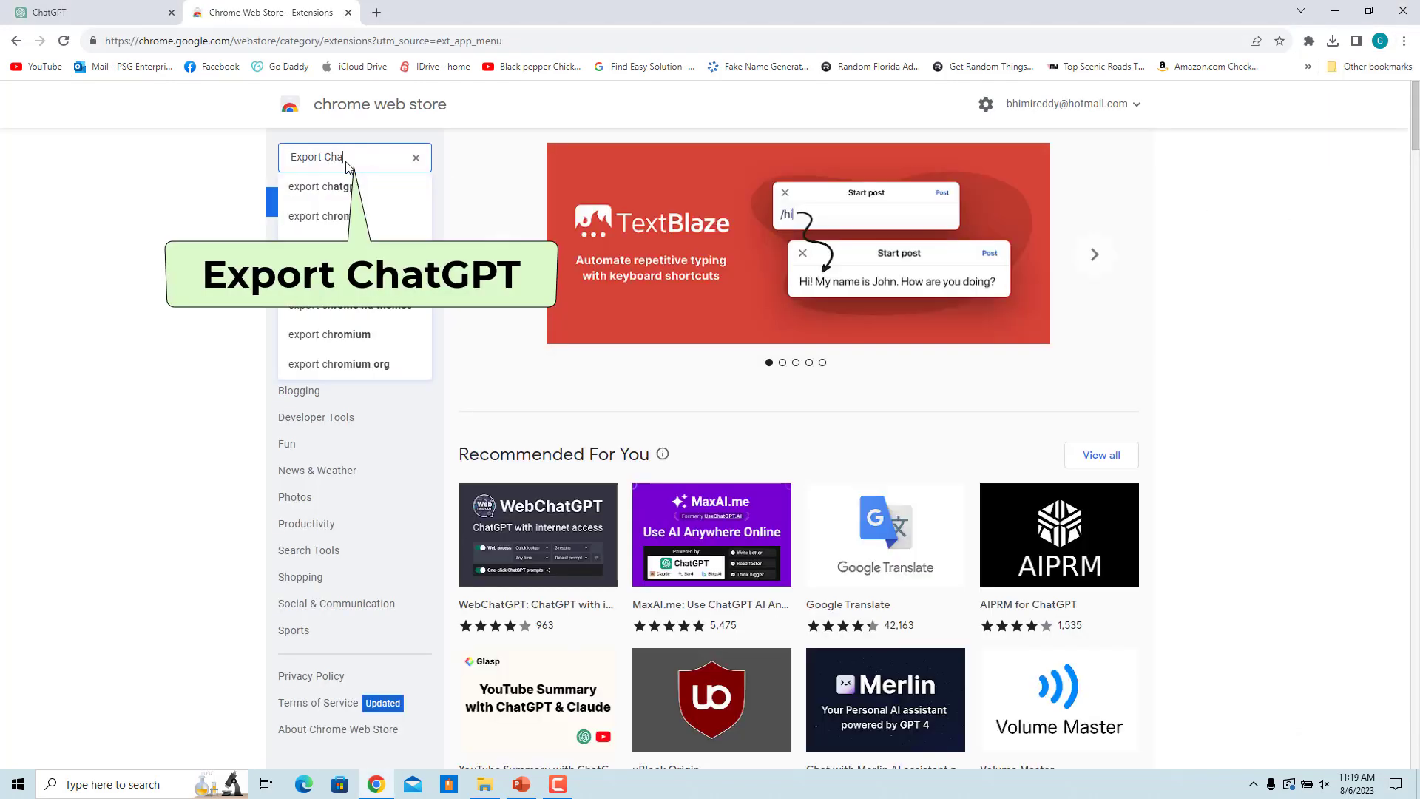
pyautogui.write('tgpt')
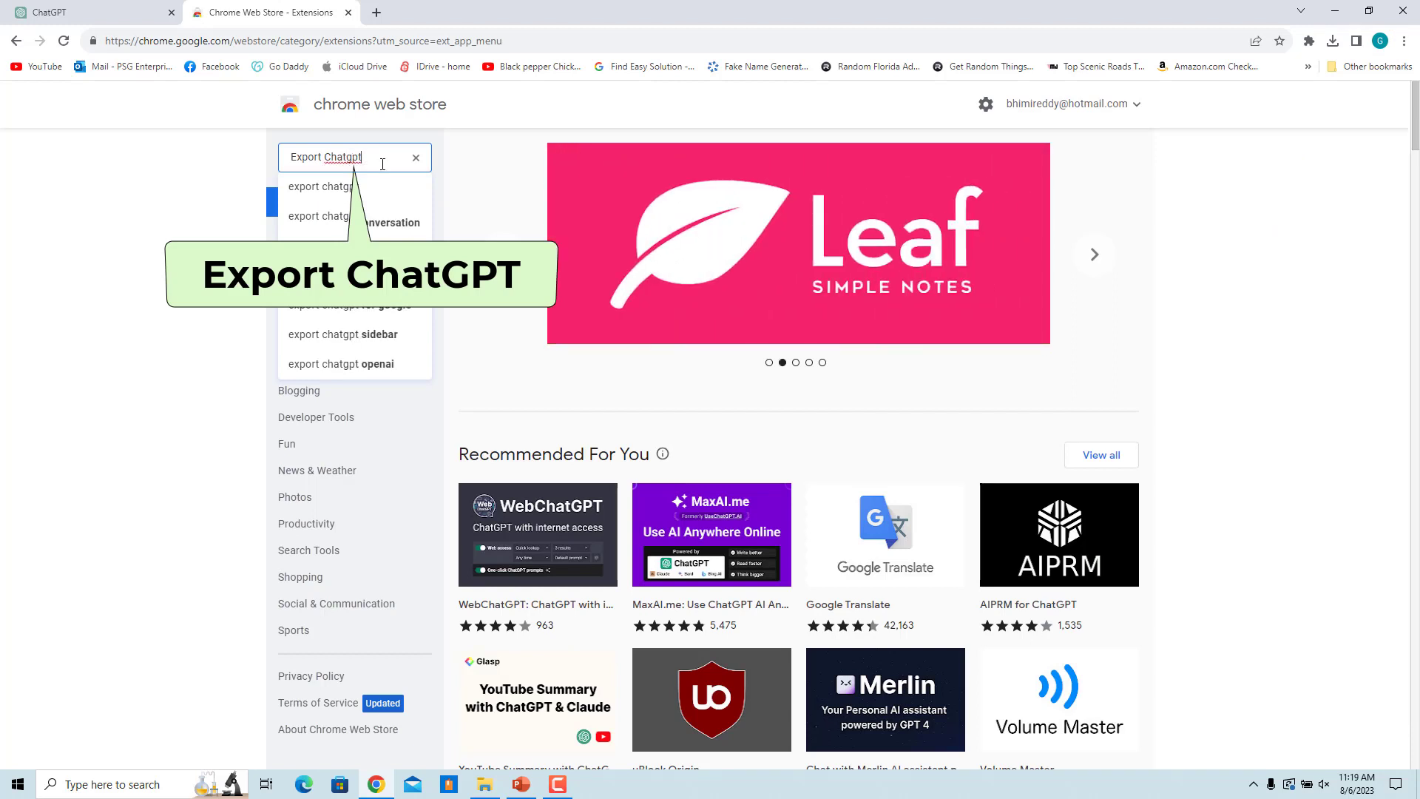
pyautogui.press('Return')
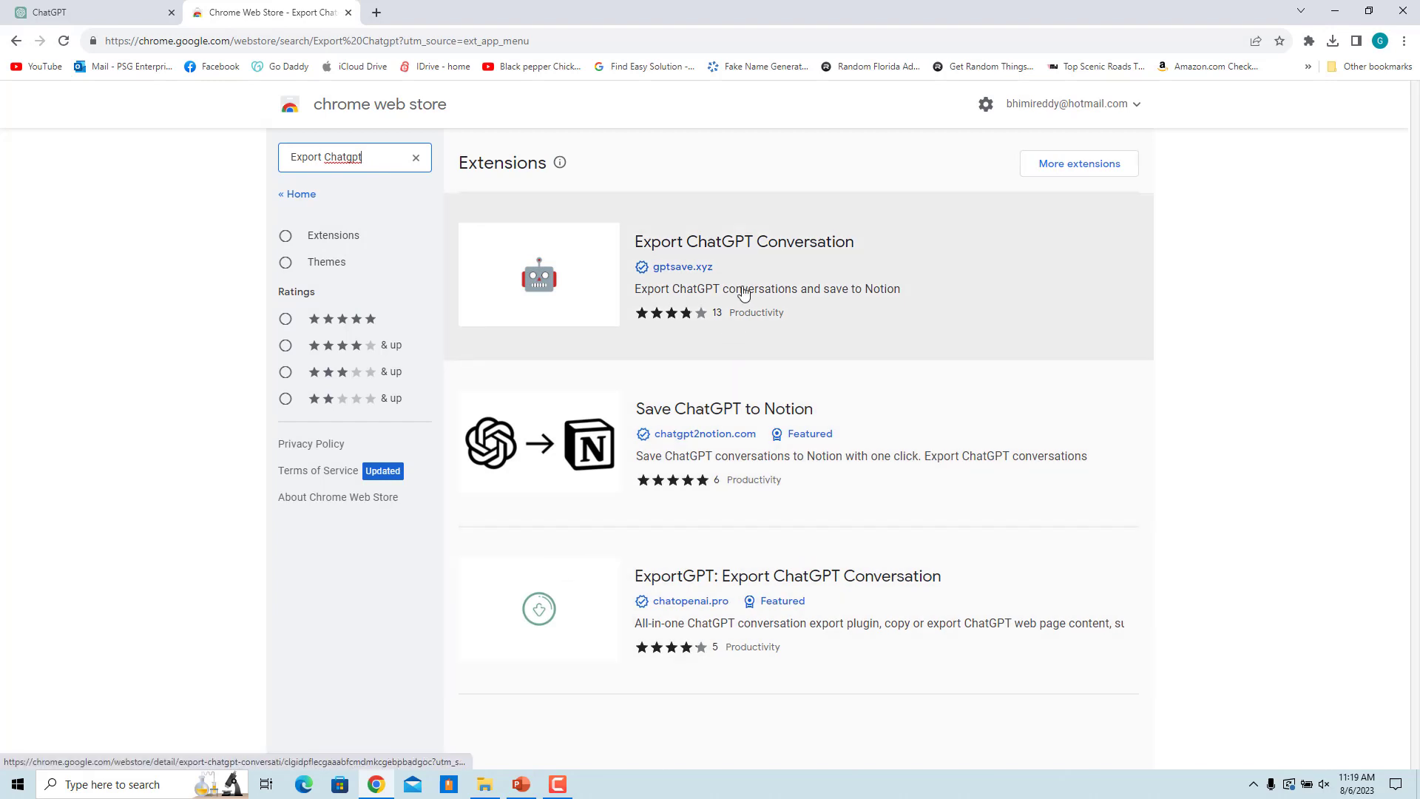
# Step: Add Export ChatGPT Conversation to Chrome and close its store tab
pyautogui.click(756, 248)
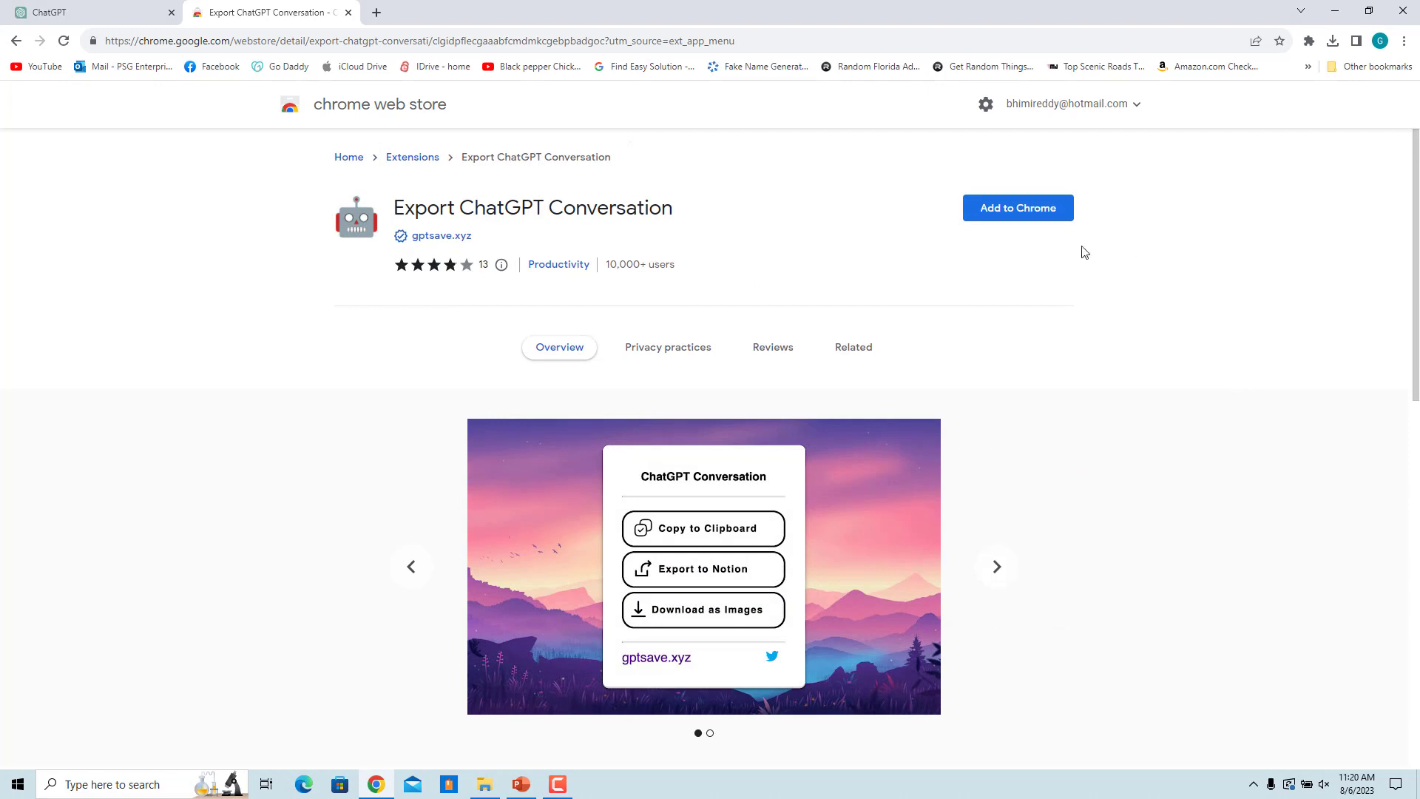
pyautogui.click(1011, 215)
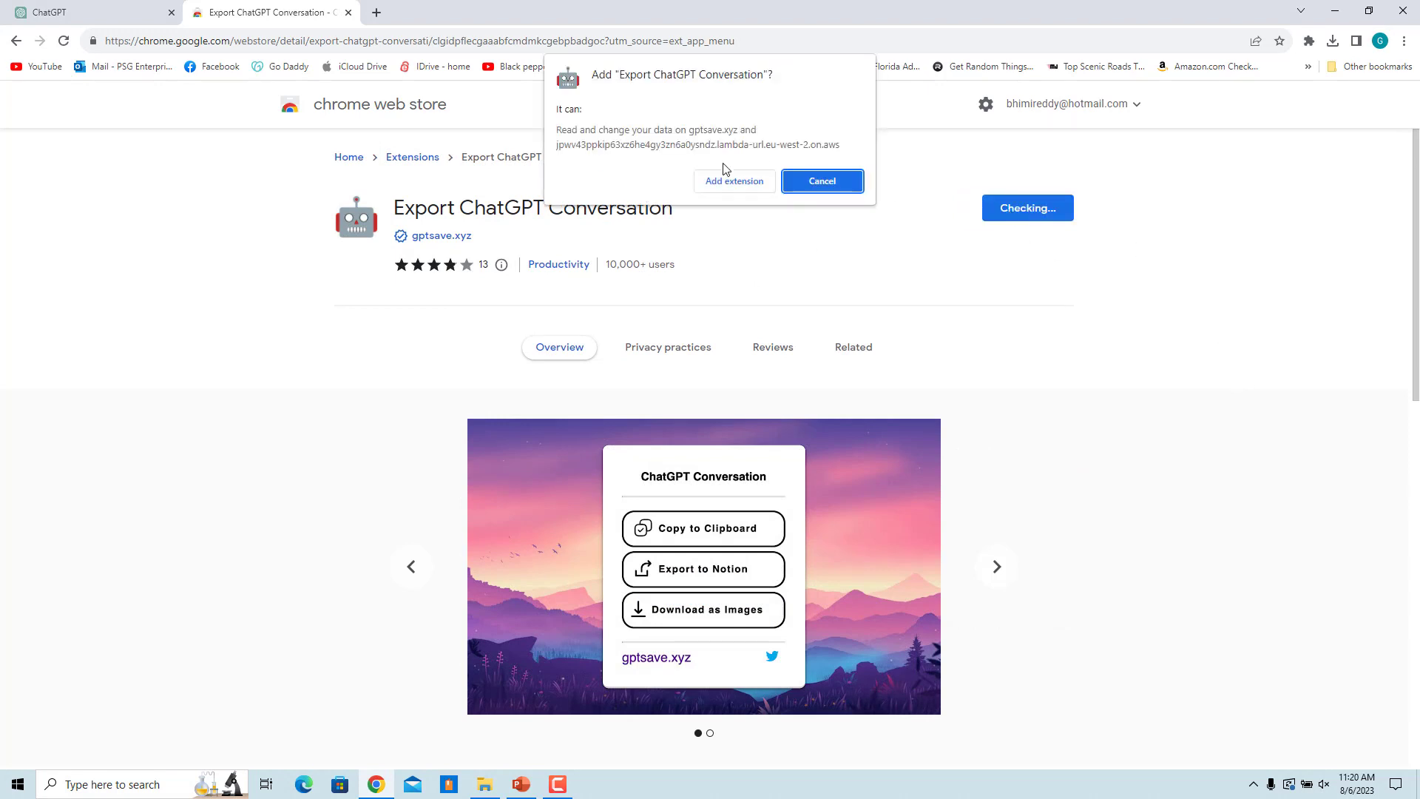
pyautogui.click(728, 179)
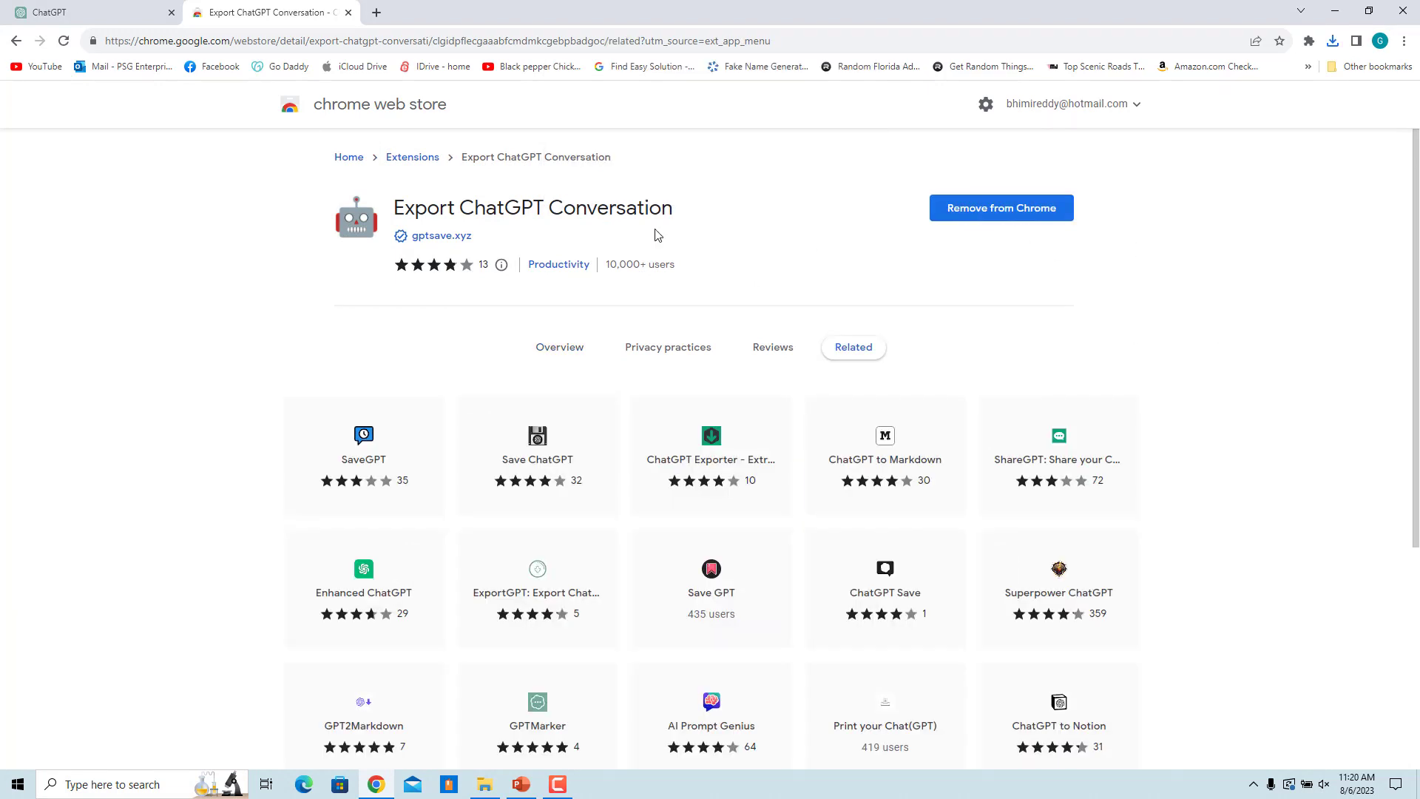
pyautogui.click(348, 13)
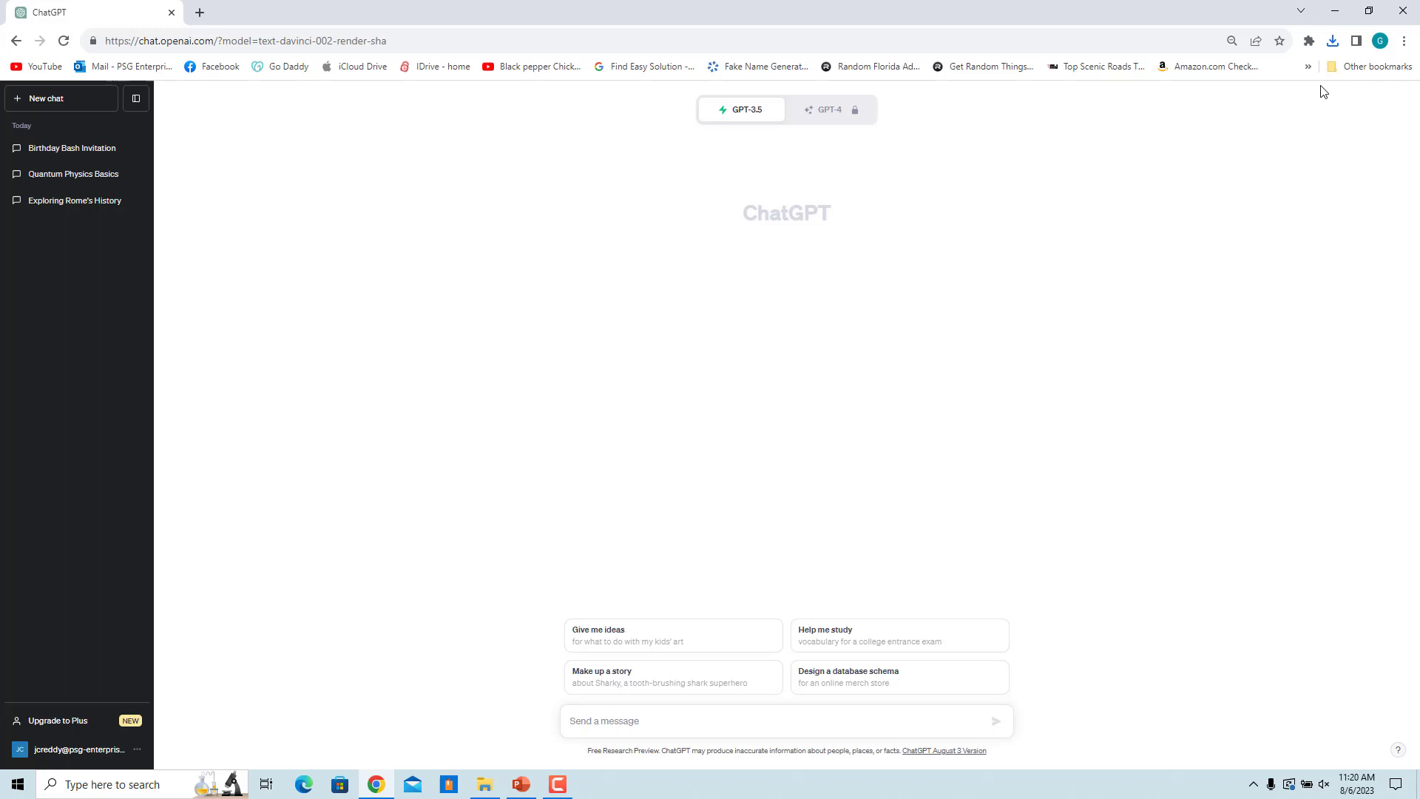
# Step: Pin Export ChatGPT Conversation to the toolbar and reopen the Birthday Bash Invitation chat
pyautogui.click(1310, 42)
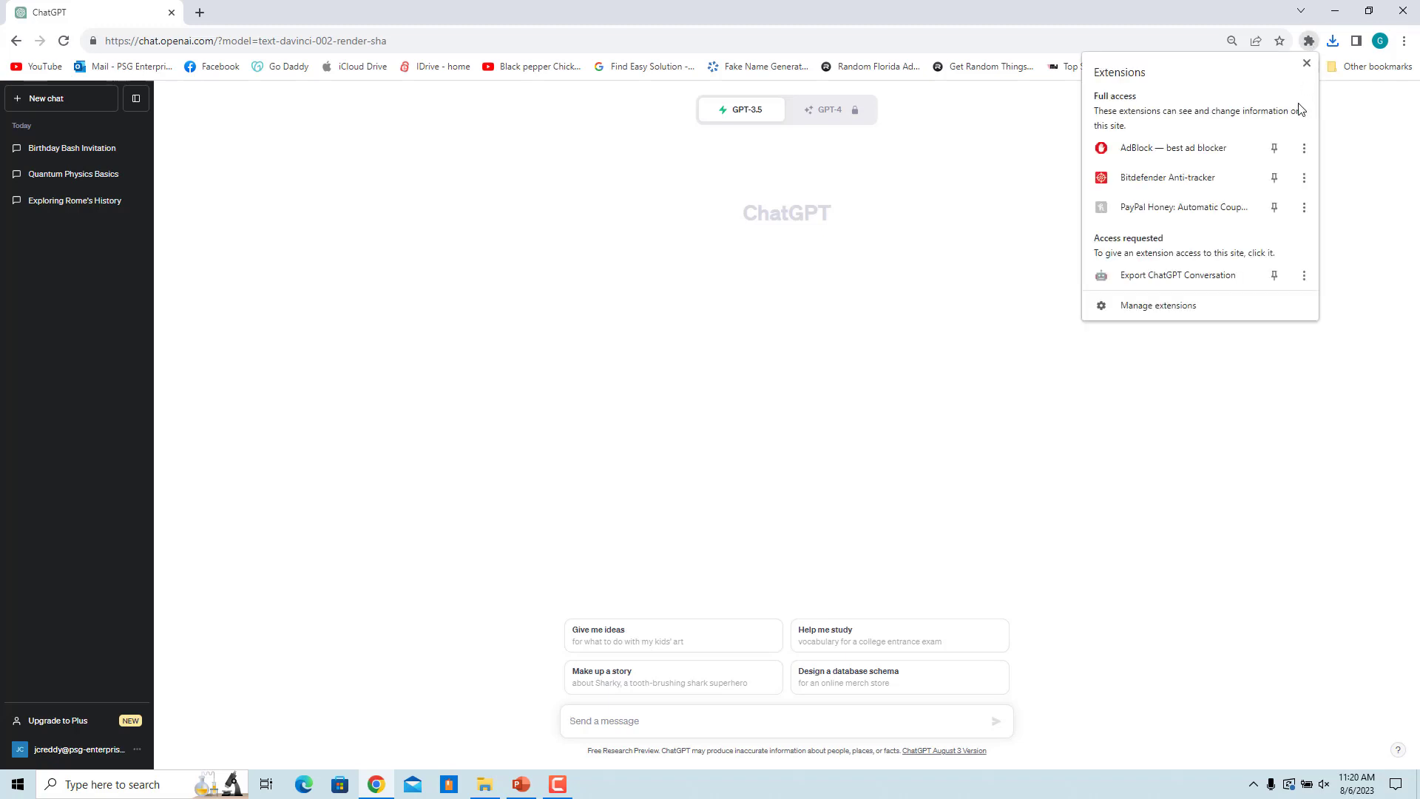
pyautogui.click(1276, 279)
pyautogui.click(1300, 376)
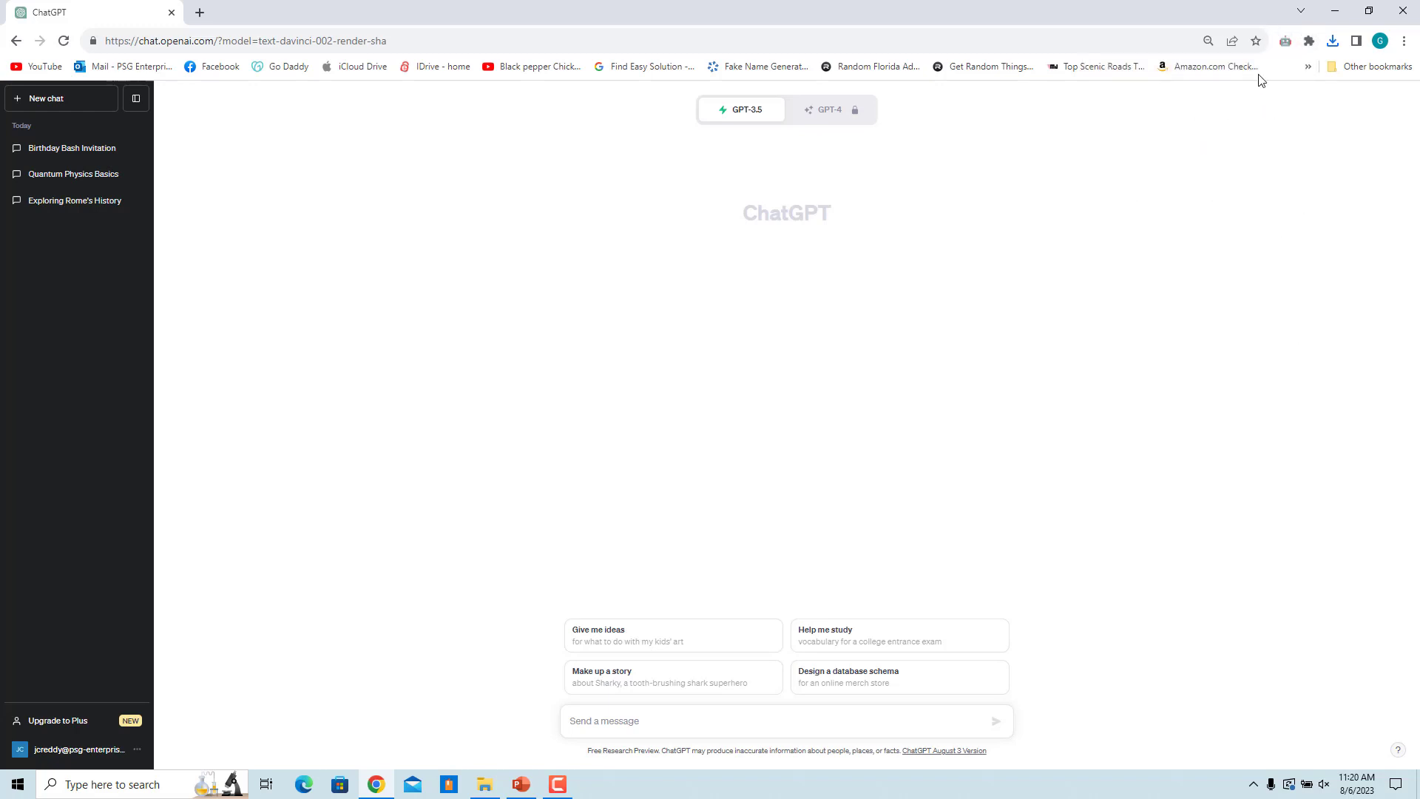
pyautogui.click(68, 152)
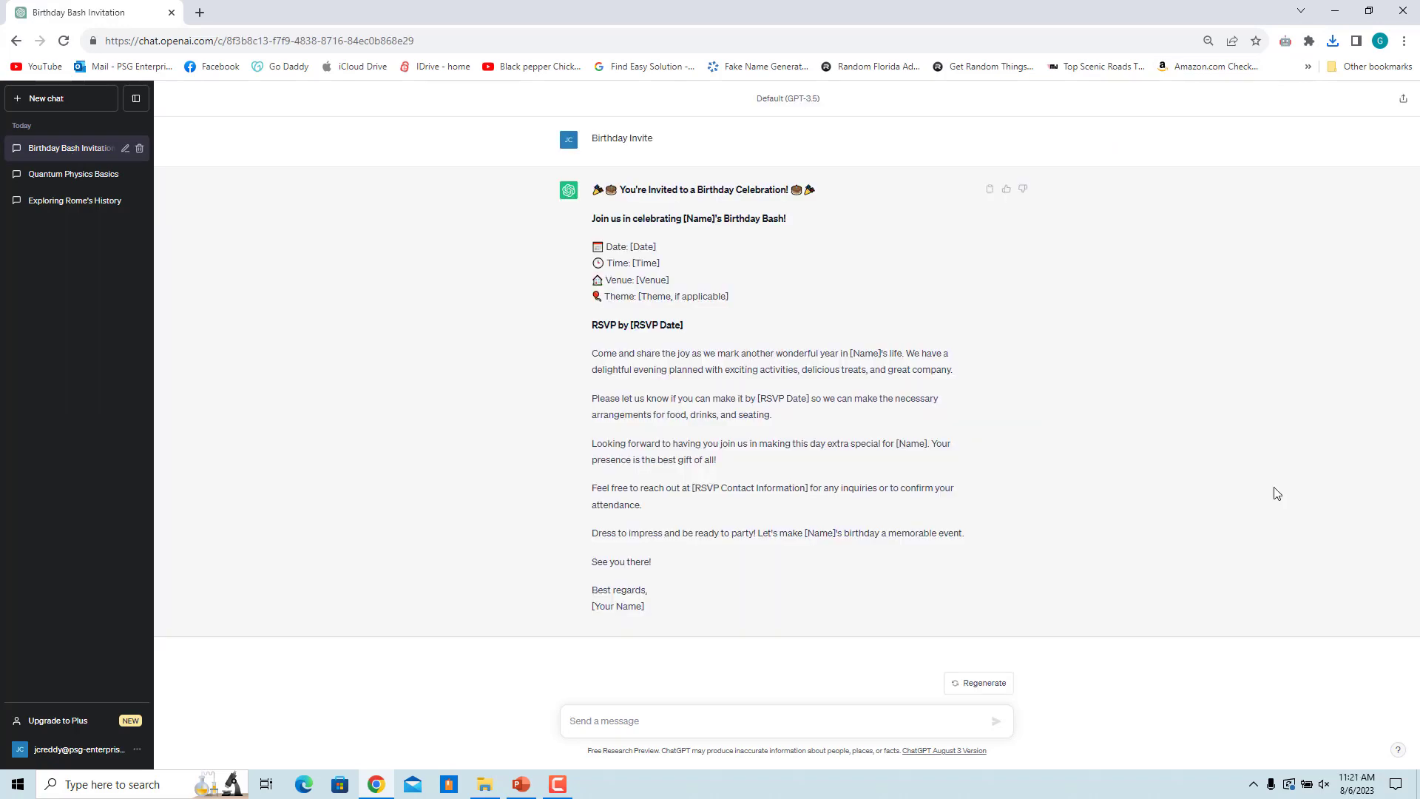
# Step: Download the invitation chat as a PNG via the pinned export extension and open it
pyautogui.click(1289, 44)
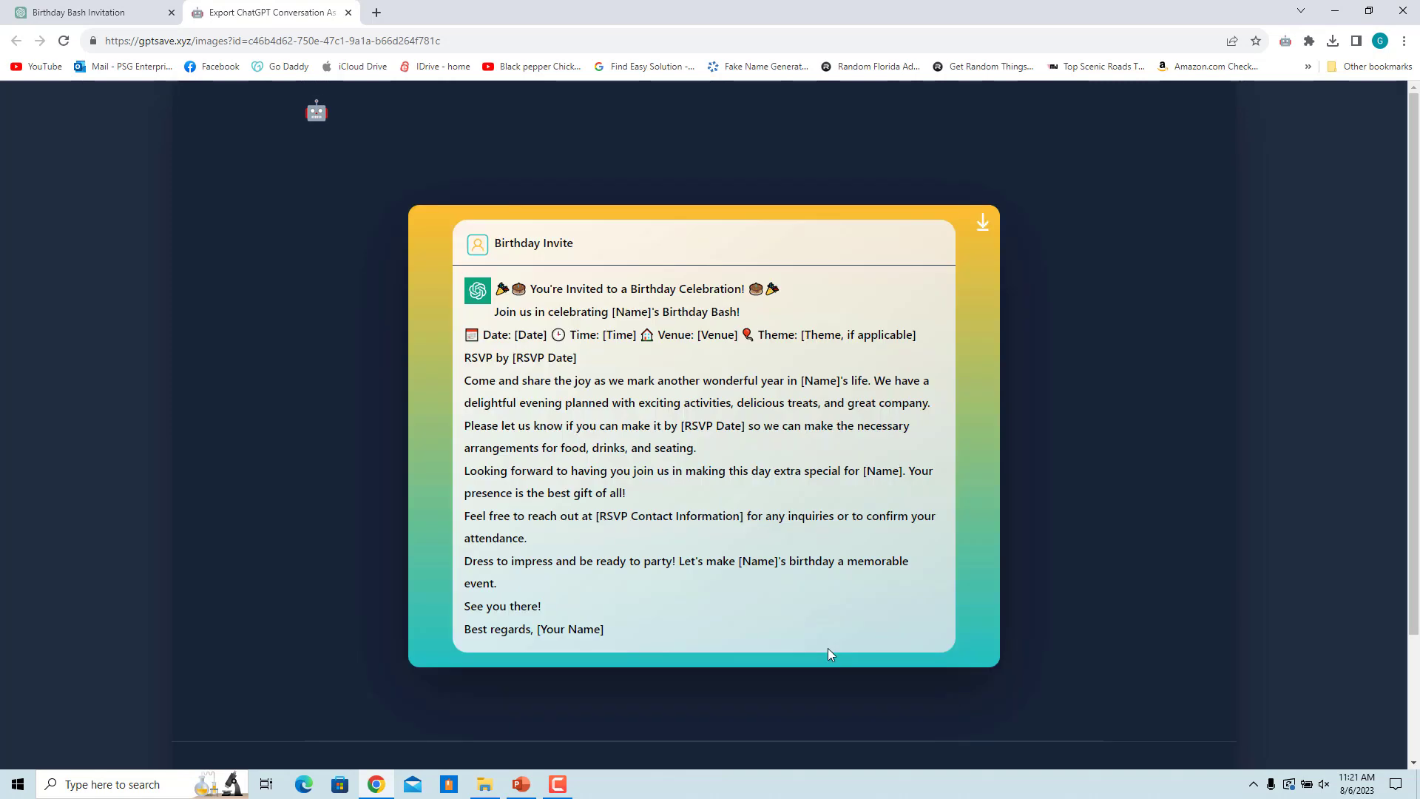
pyautogui.click(984, 228)
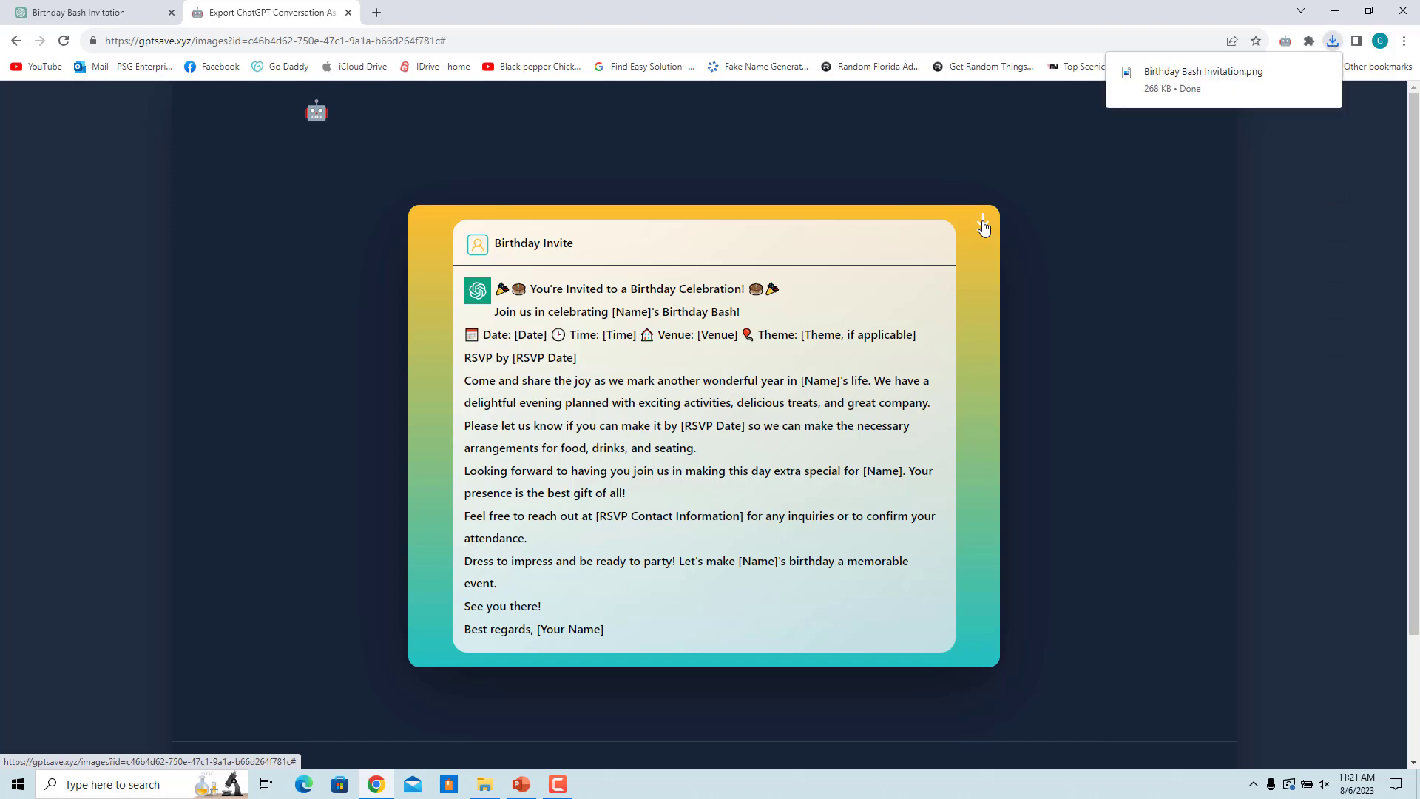
pyautogui.click(1174, 89)
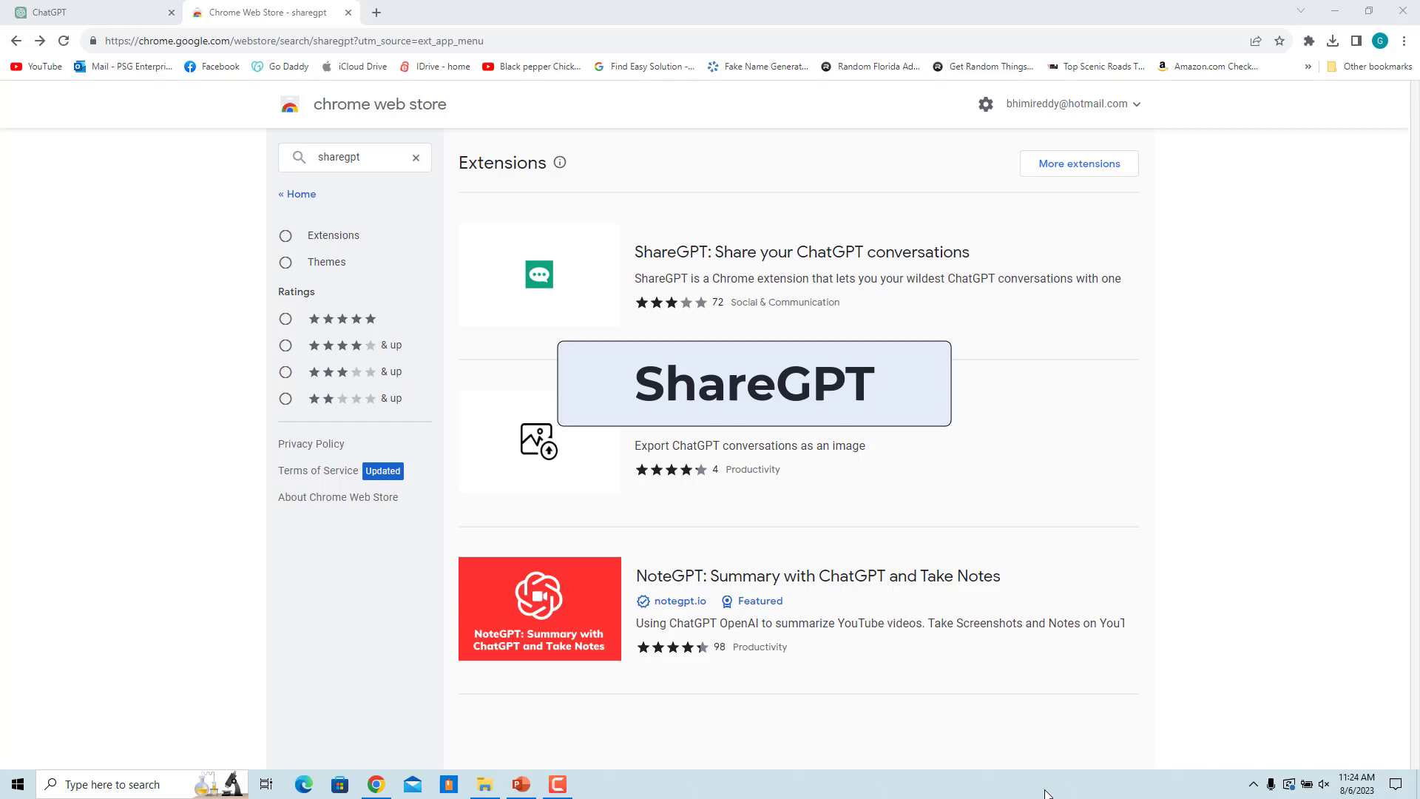
# Step: Add 'ShareGPT: Share your ChatGPT conversations' to Chrome and close its store tab
pyautogui.click(751, 273)
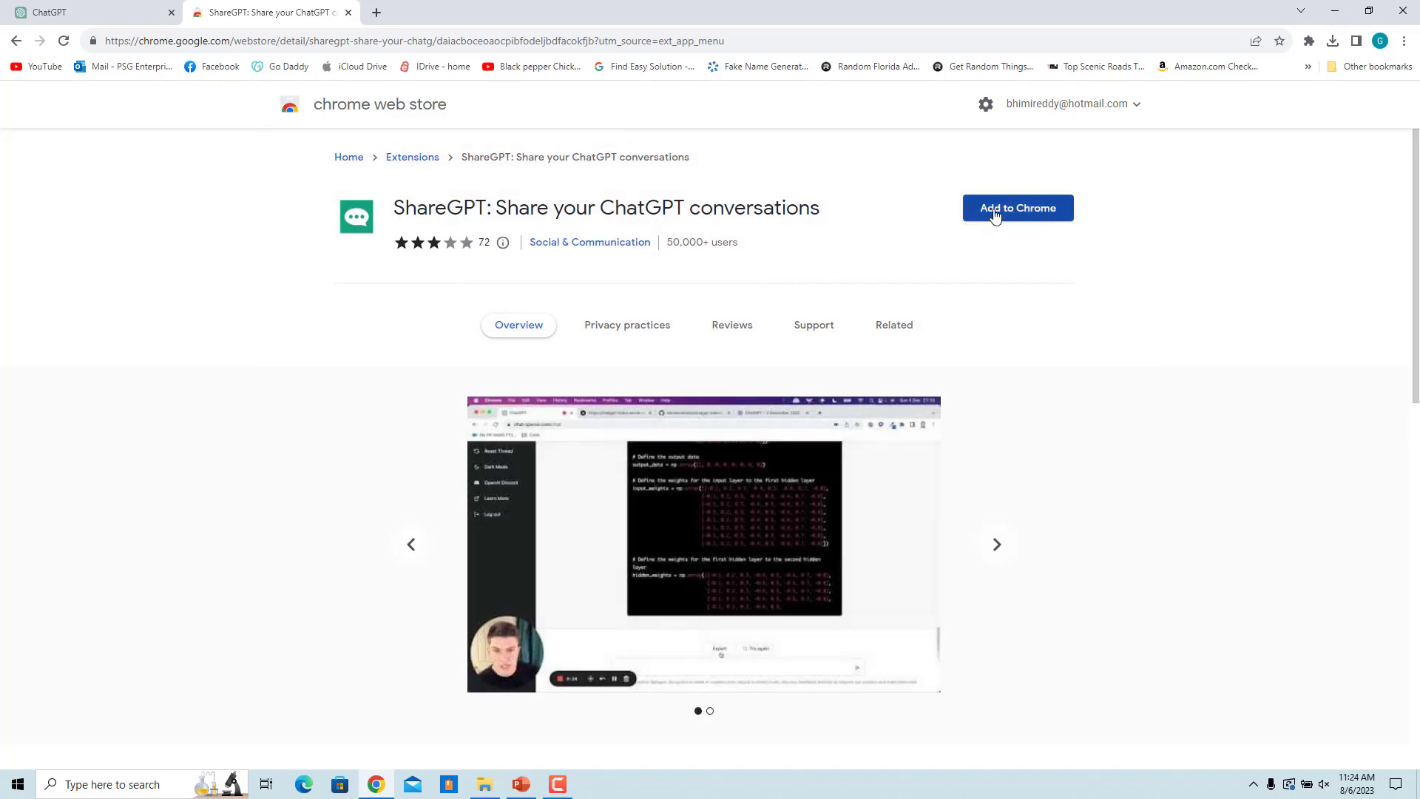
pyautogui.click(995, 210)
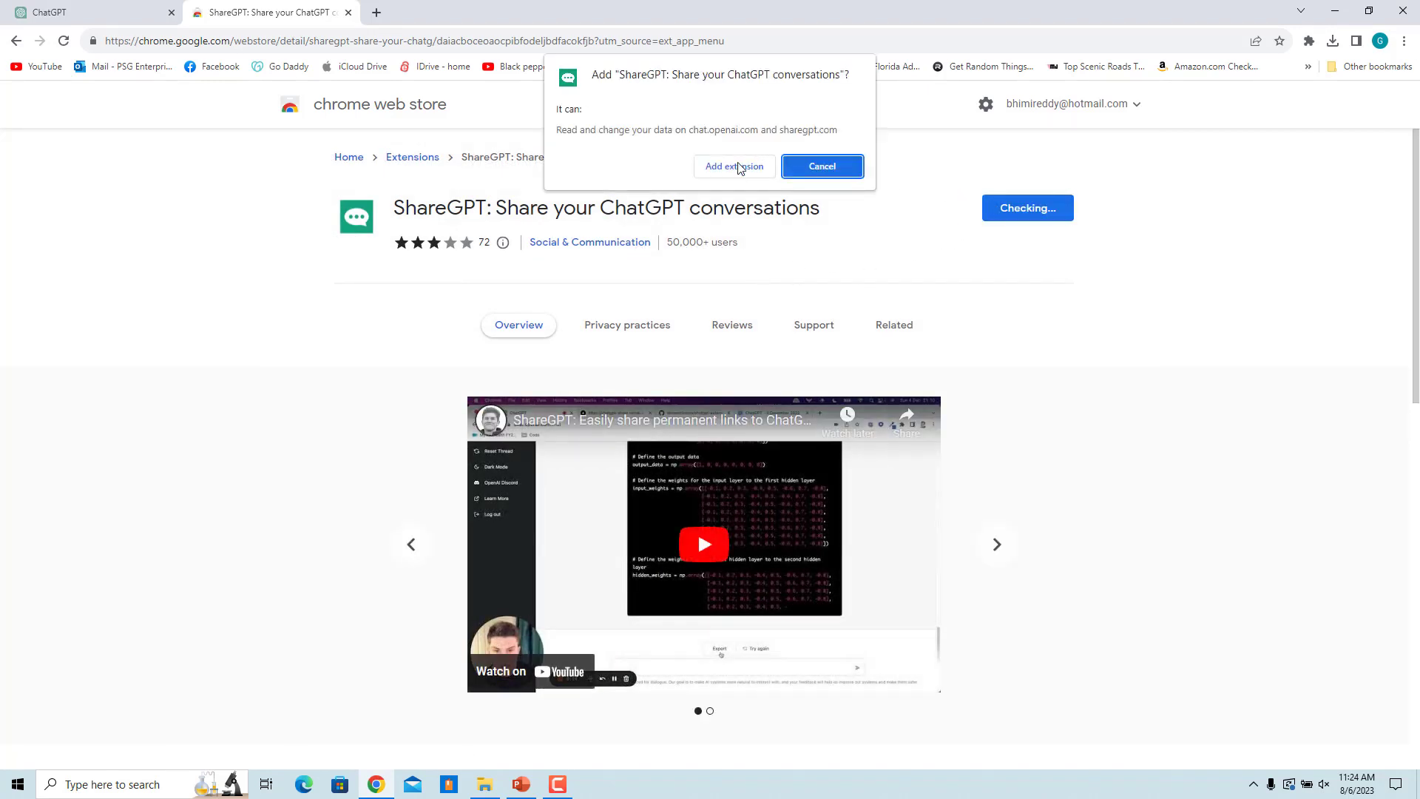
pyautogui.click(739, 166)
pyautogui.click(348, 14)
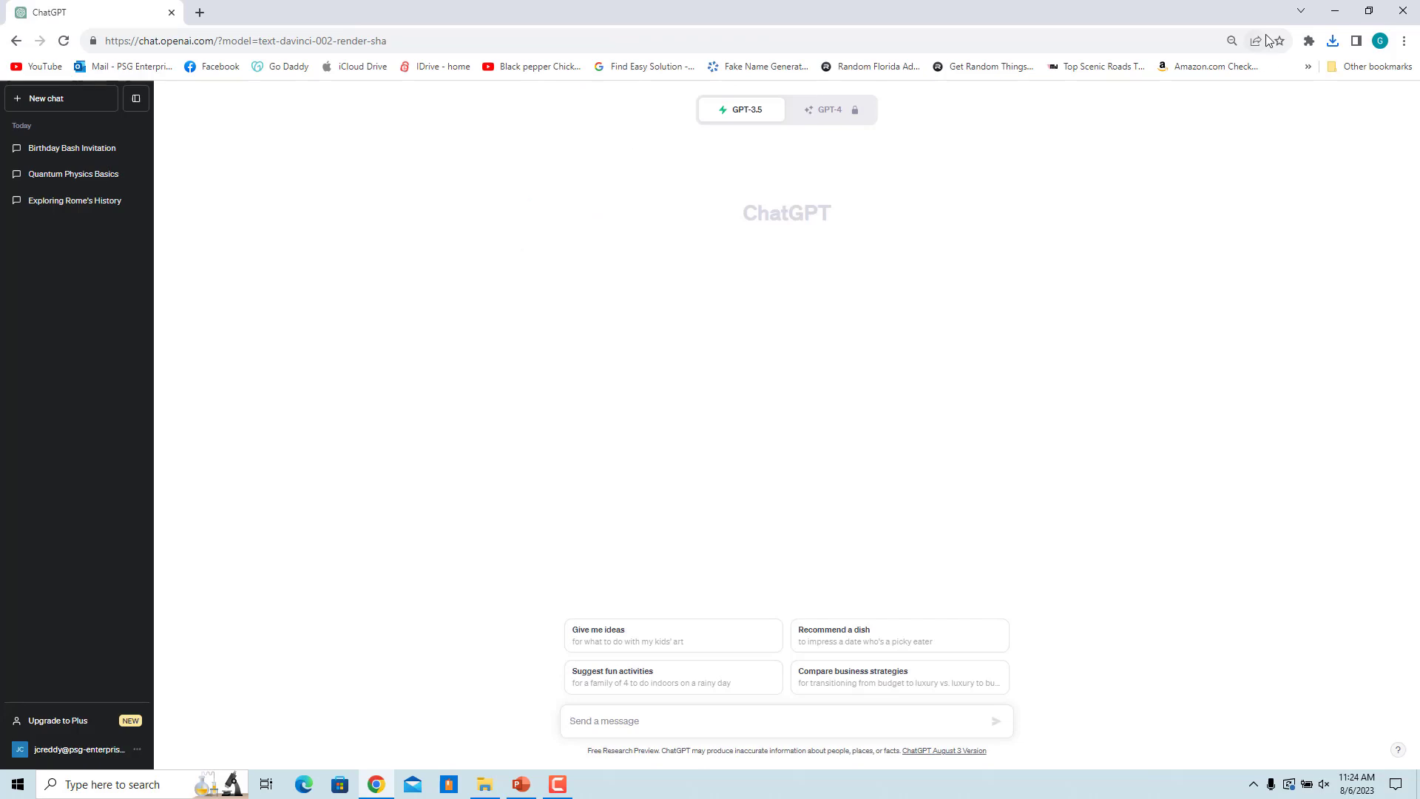
# Step: Log in to ShareGPT with Google, entering the account password, then close its tab
pyautogui.click(1309, 41)
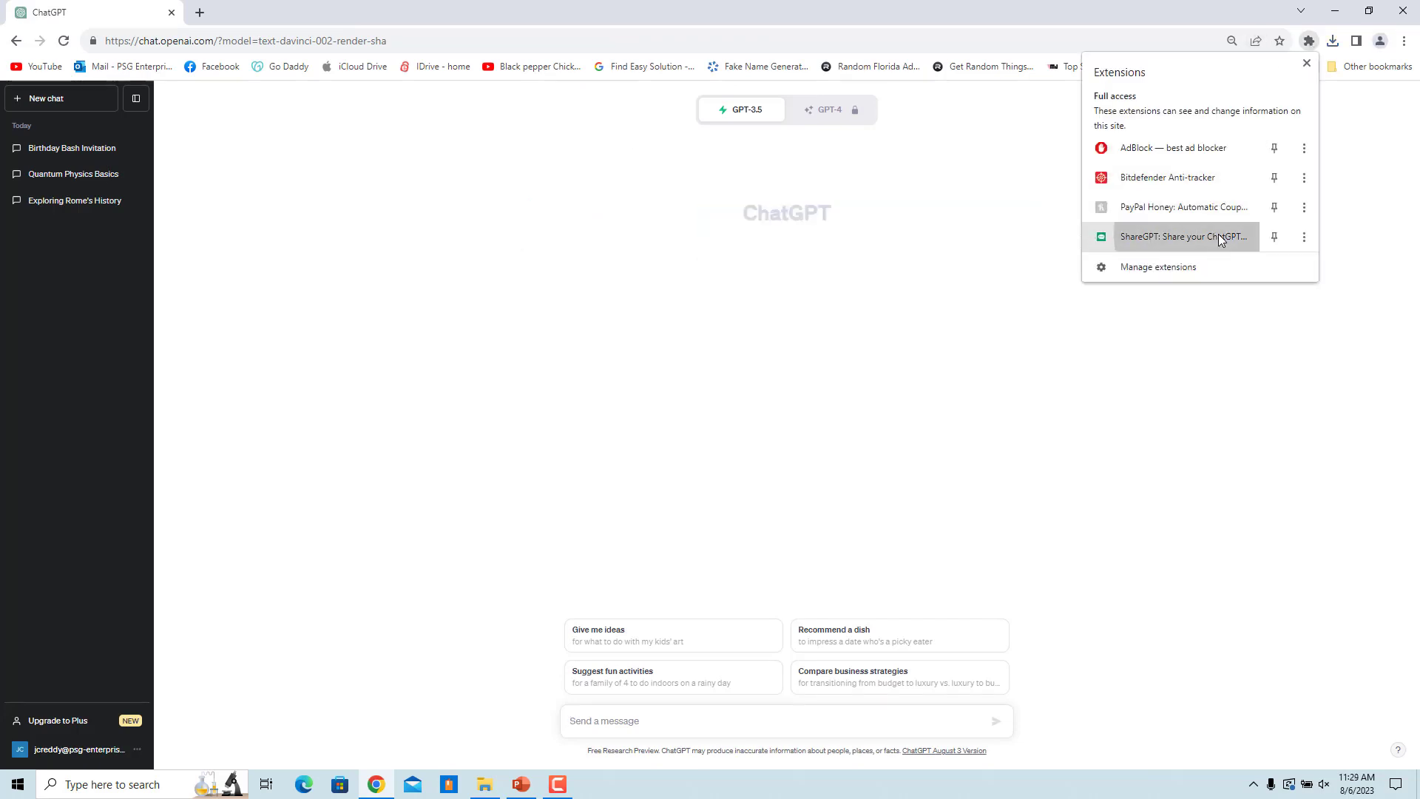
pyautogui.click(1220, 238)
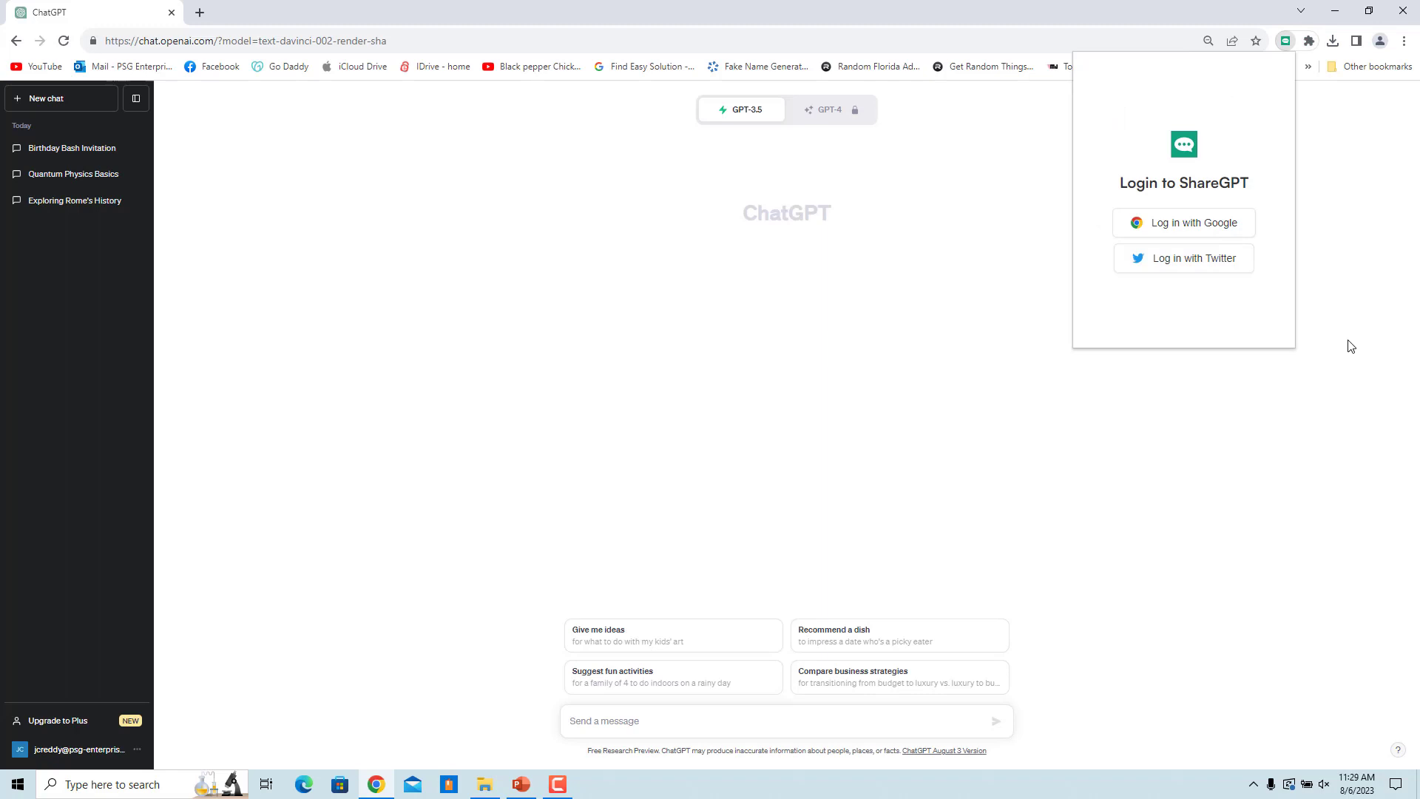
pyautogui.click(1208, 229)
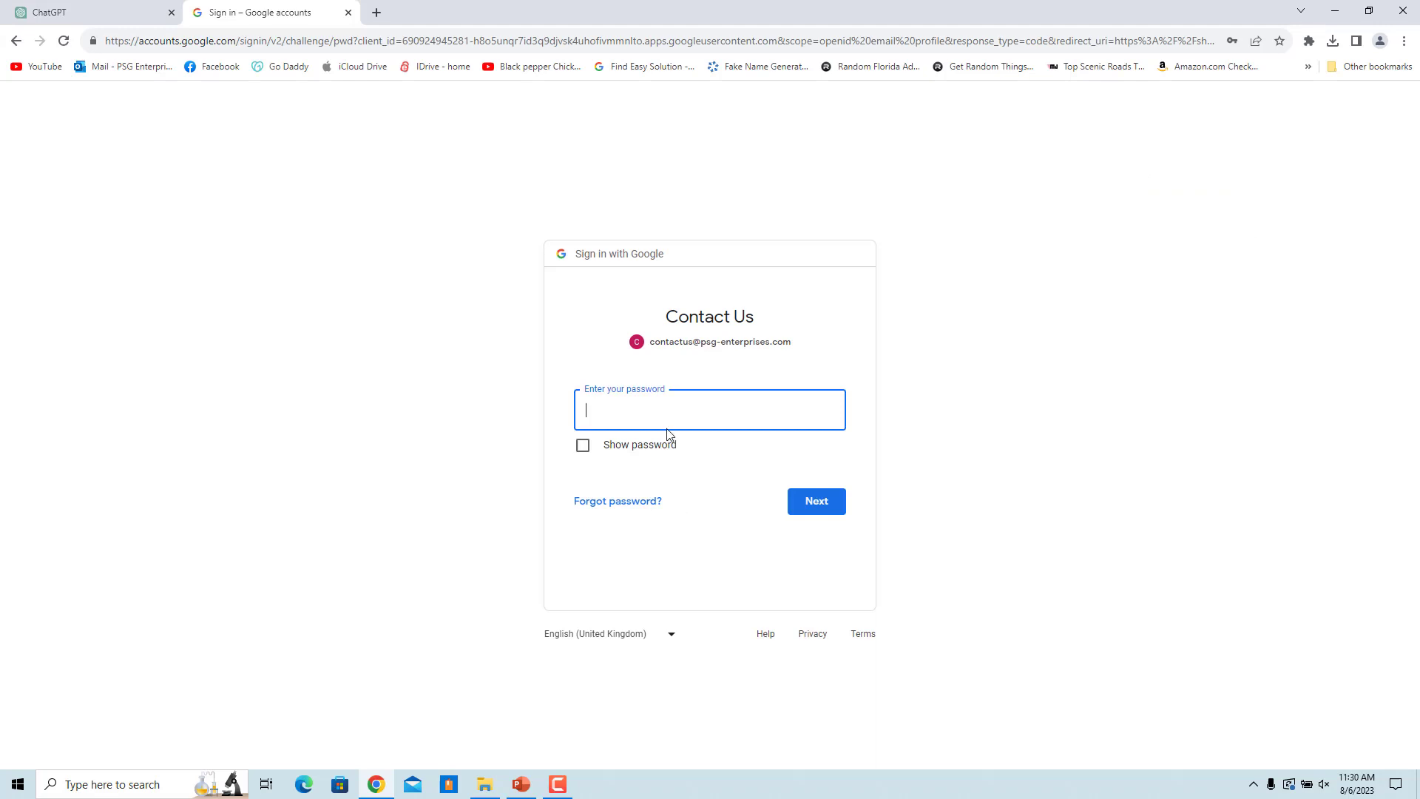
pyautogui.write('••••••••')
pyautogui.click(797, 512)
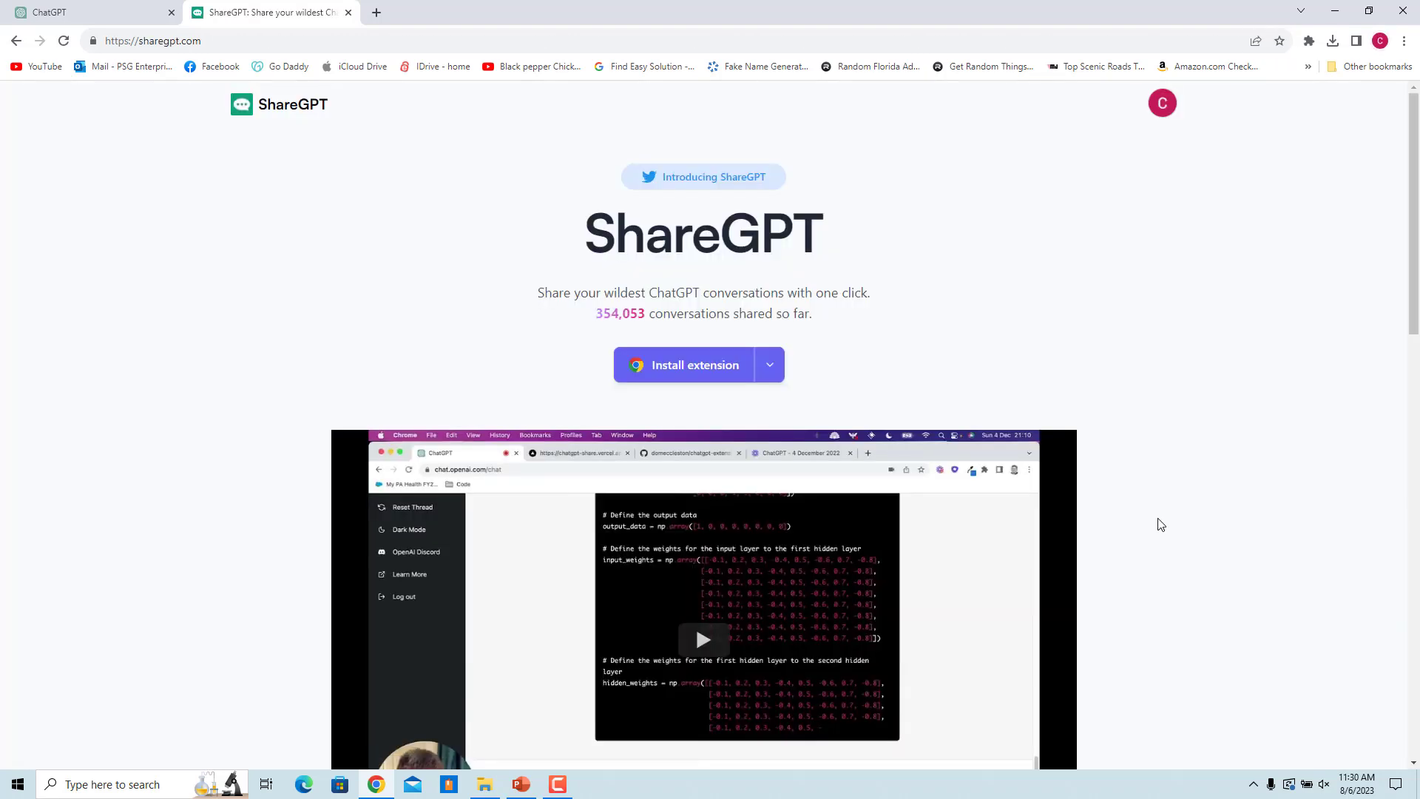
pyautogui.hotkey('ctrl', 'w')
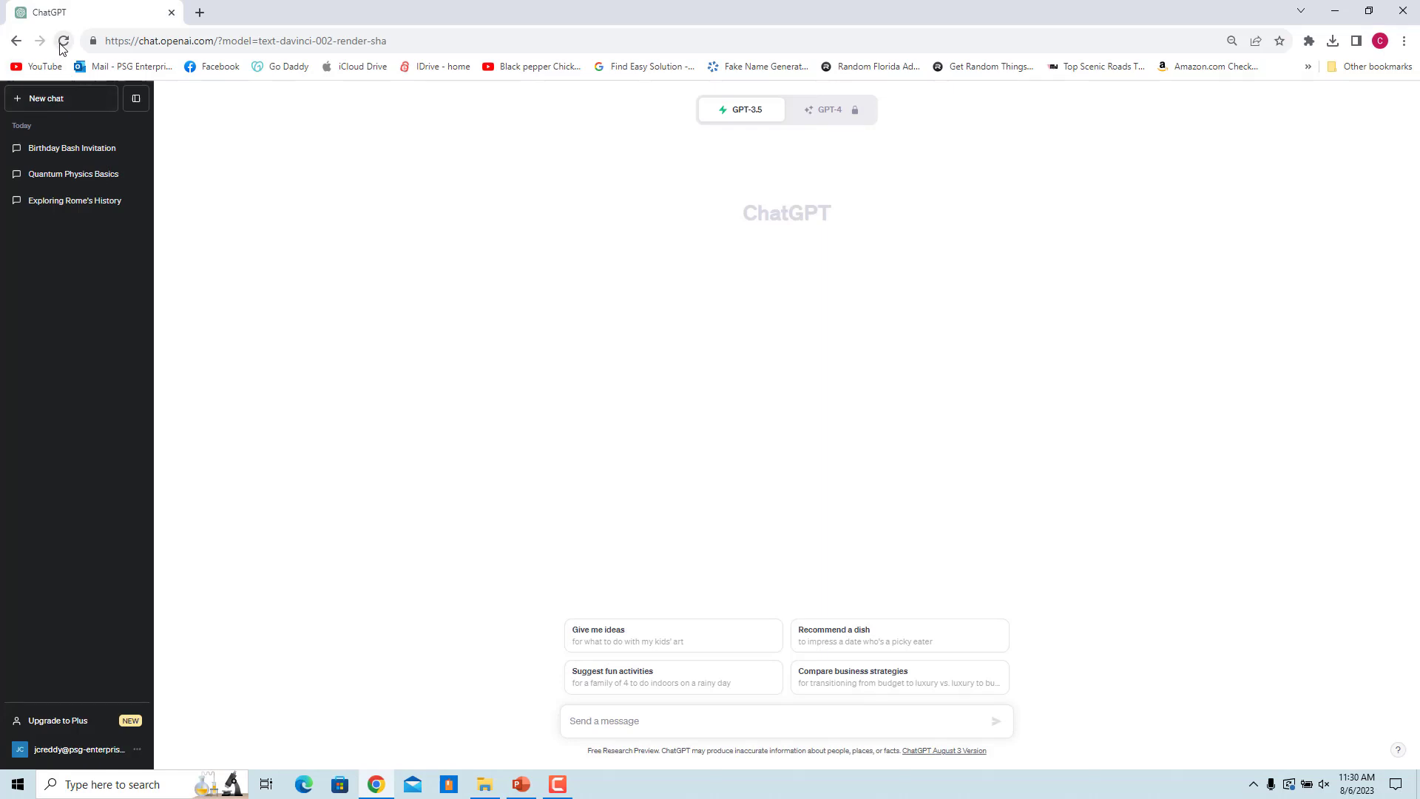
# Step: Reload the ChatGPT page showing the Birthday Bash Invitation chat
pyautogui.click(64, 40)
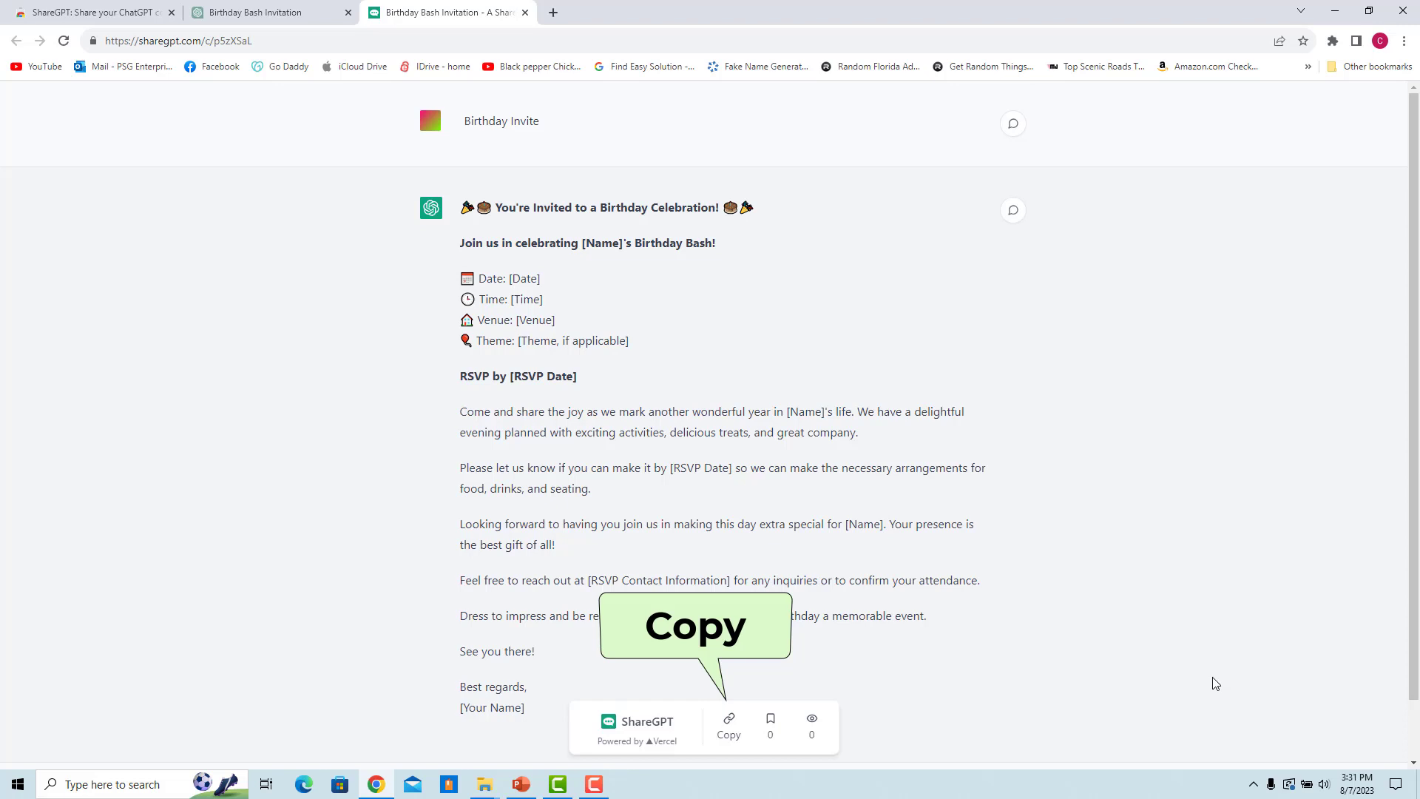
# Step: Copy the ShareGPT link, paste it into the Gmail draft, and close the Gmail tab
pyautogui.click(739, 736)
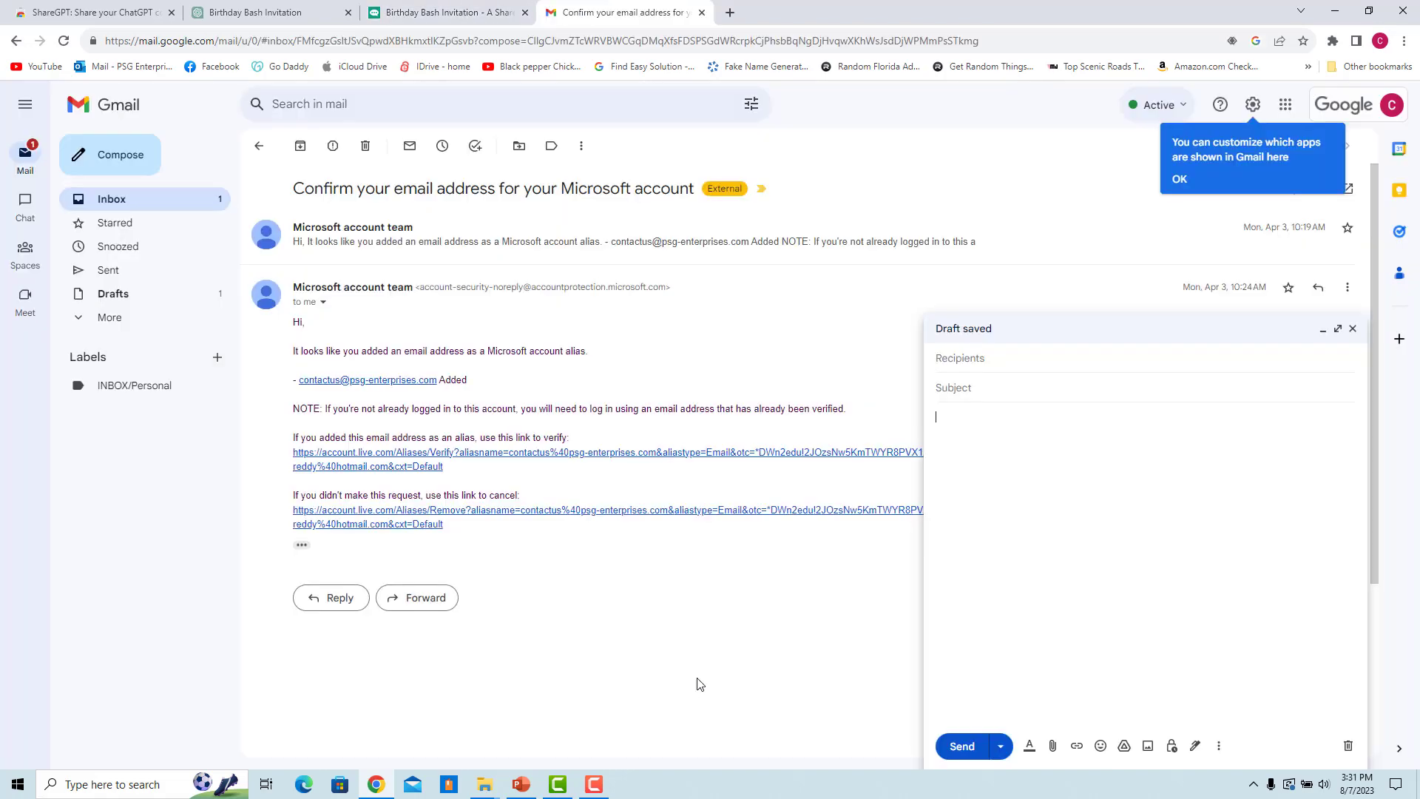
pyautogui.hotkey('ctrl', 'v')
pyautogui.hotkey('ctrl', 'w')
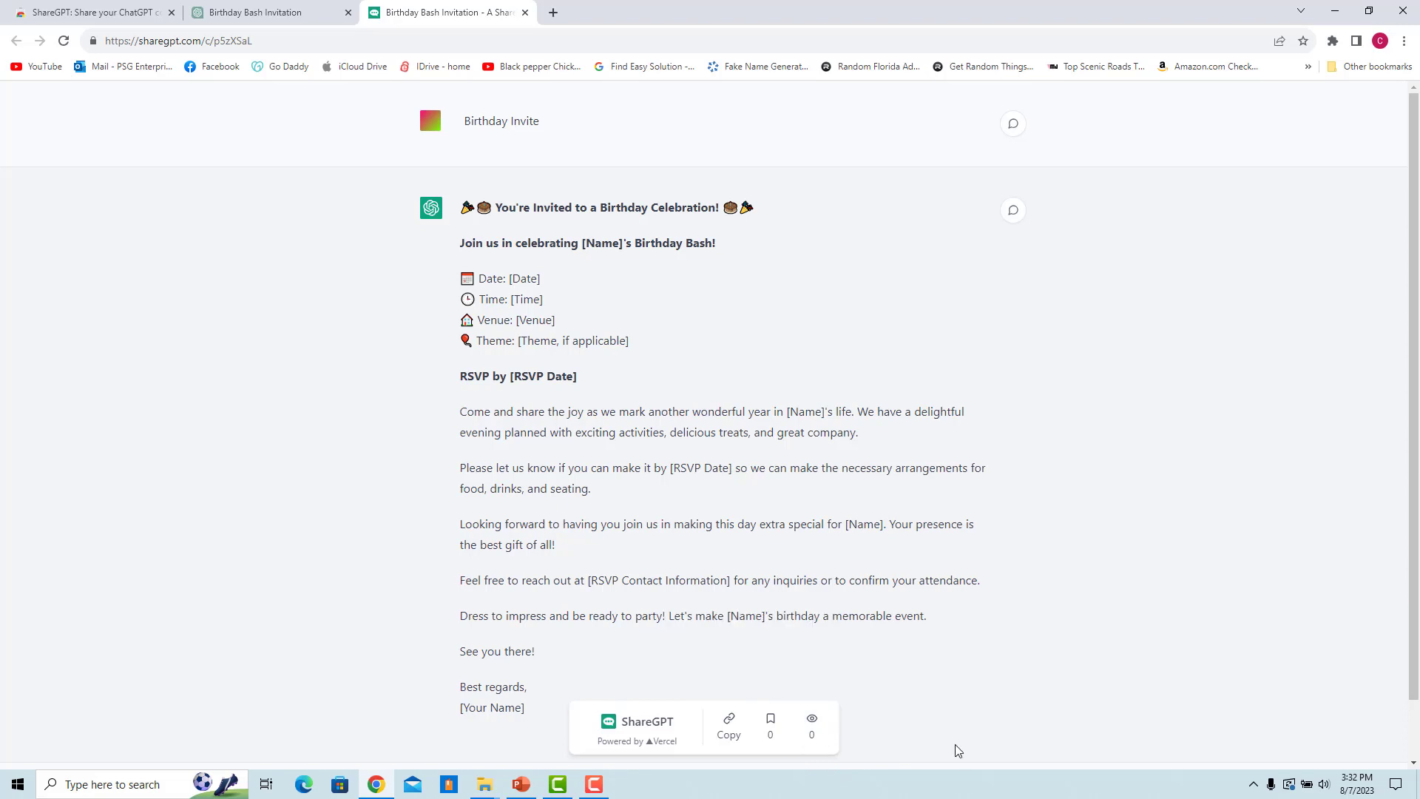
# Step: Bookmark the Birthday Invite conversation, reopen it from Saved Conversations, then unsave it
pyautogui.click(770, 727)
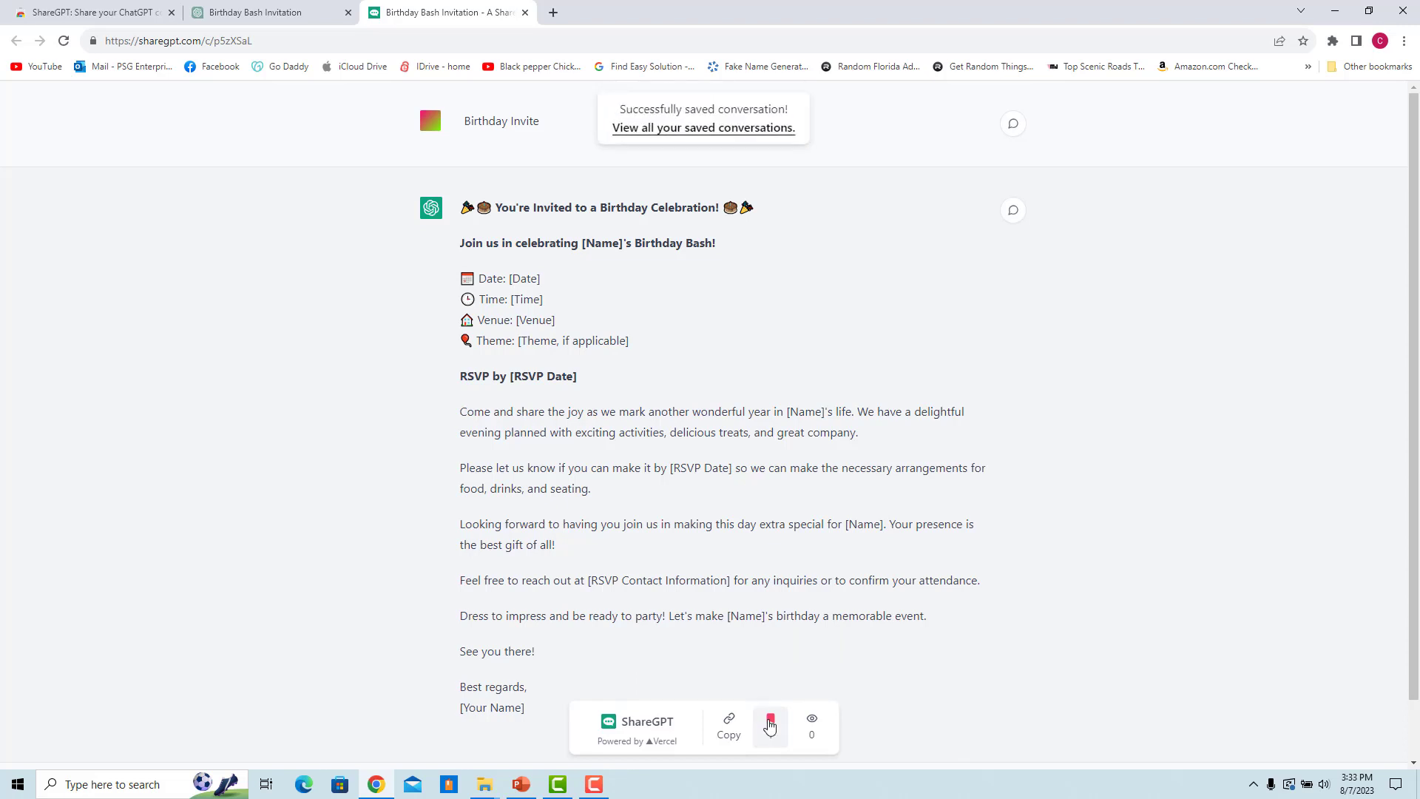
pyautogui.click(650, 135)
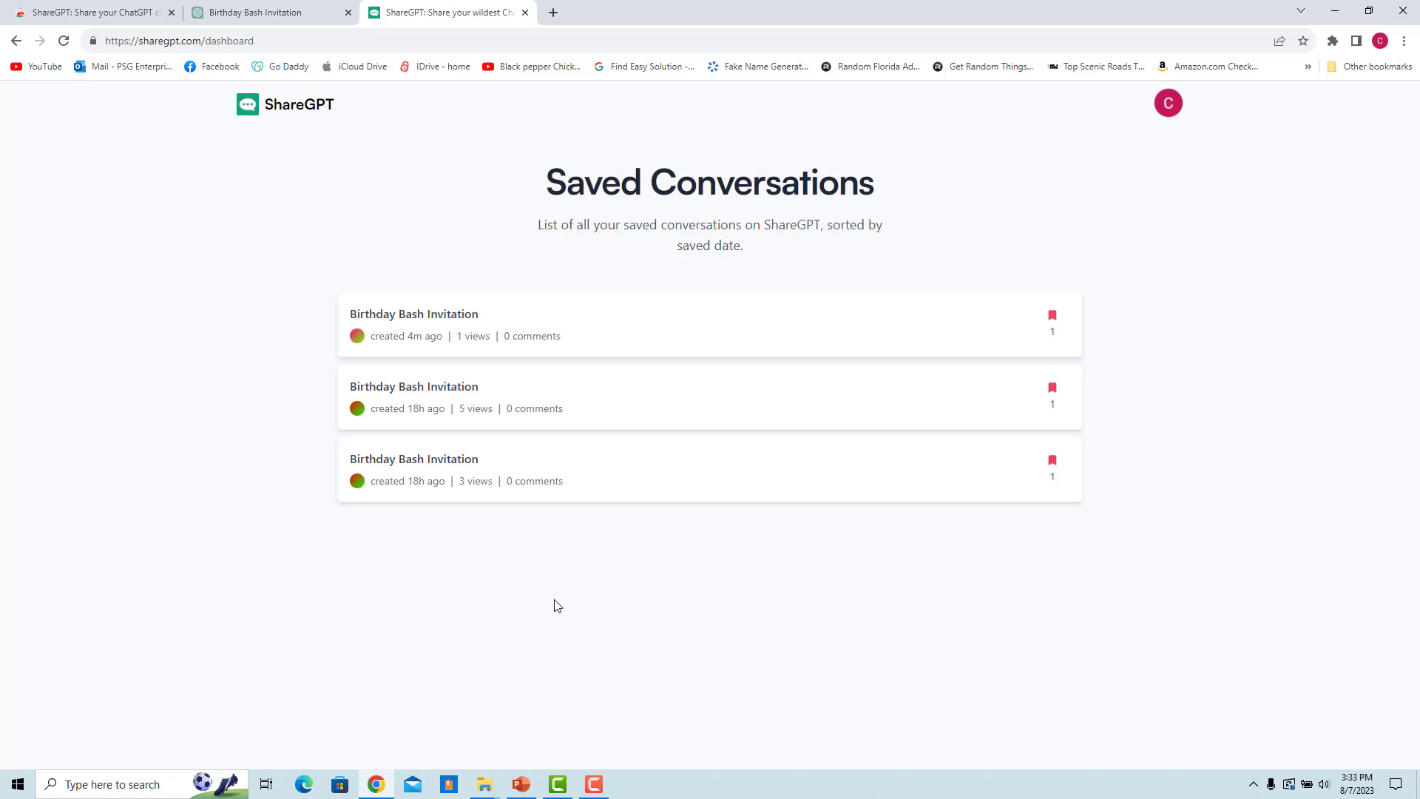
pyautogui.click(544, 470)
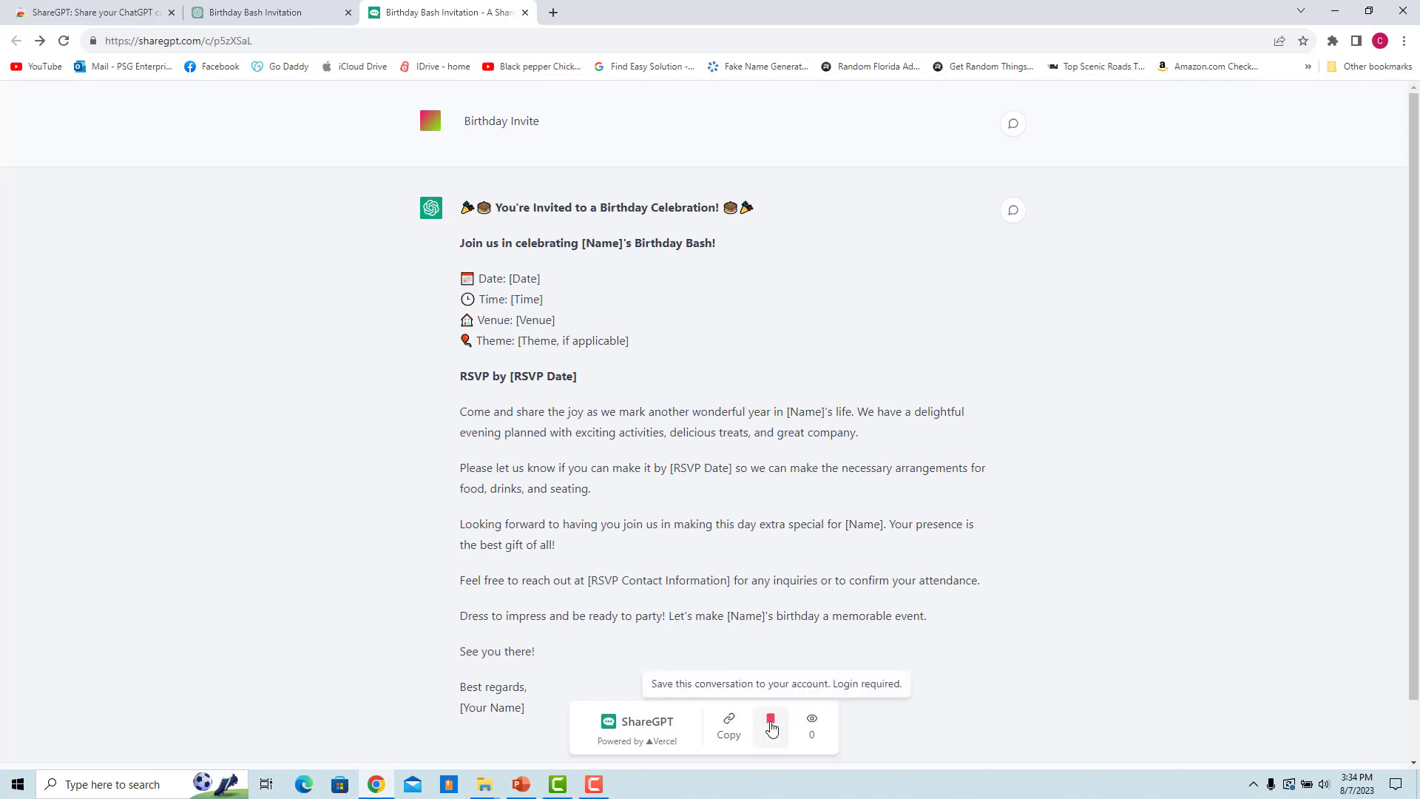
pyautogui.click(771, 727)
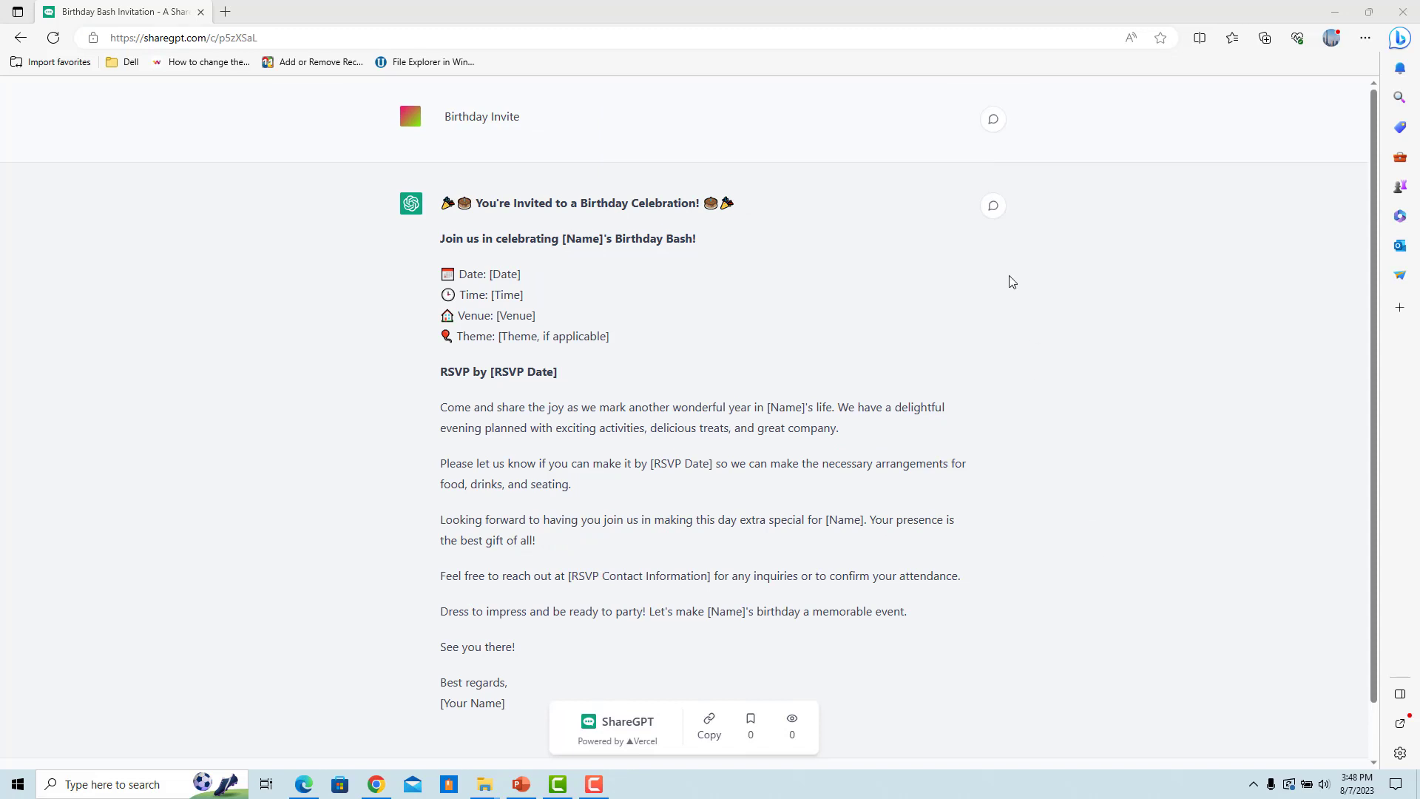
# Step: Write the comment 'Nice' on the invitation message
pyautogui.click(993, 207)
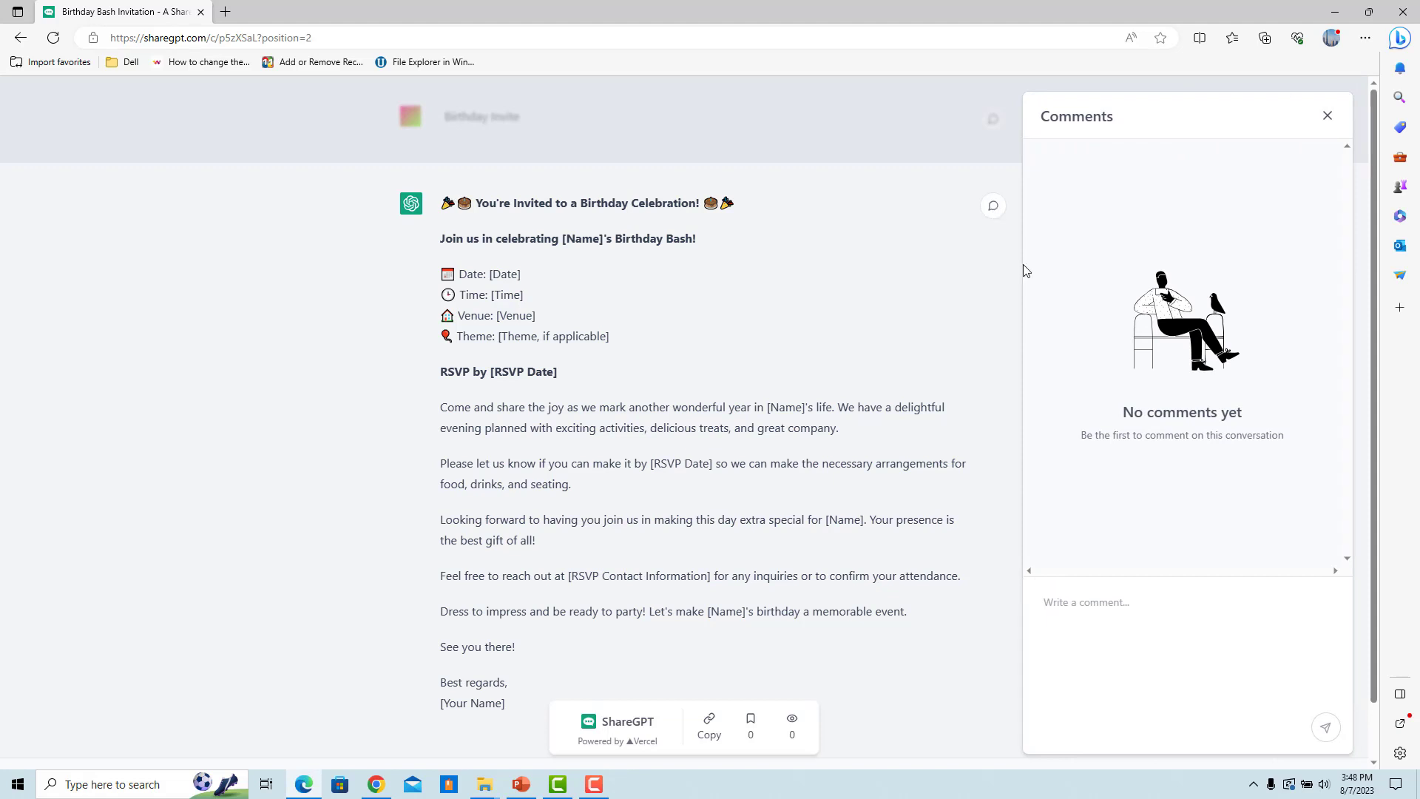
pyautogui.click(1105, 600)
pyautogui.write('Nice')
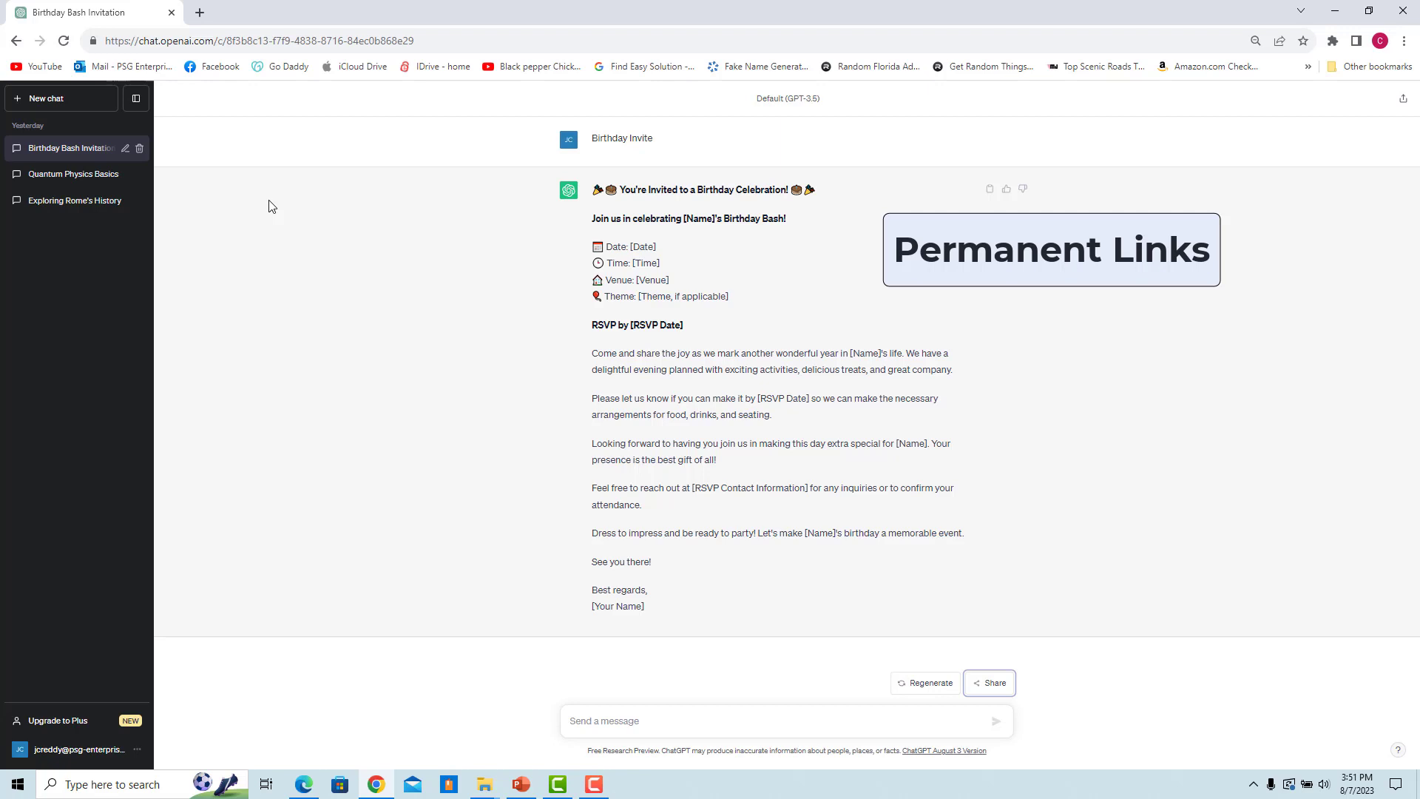
# Step: Delete the Birthday Bash Invitation chat, then load its sharegpt.com link in a new tab
pyautogui.click(140, 149)
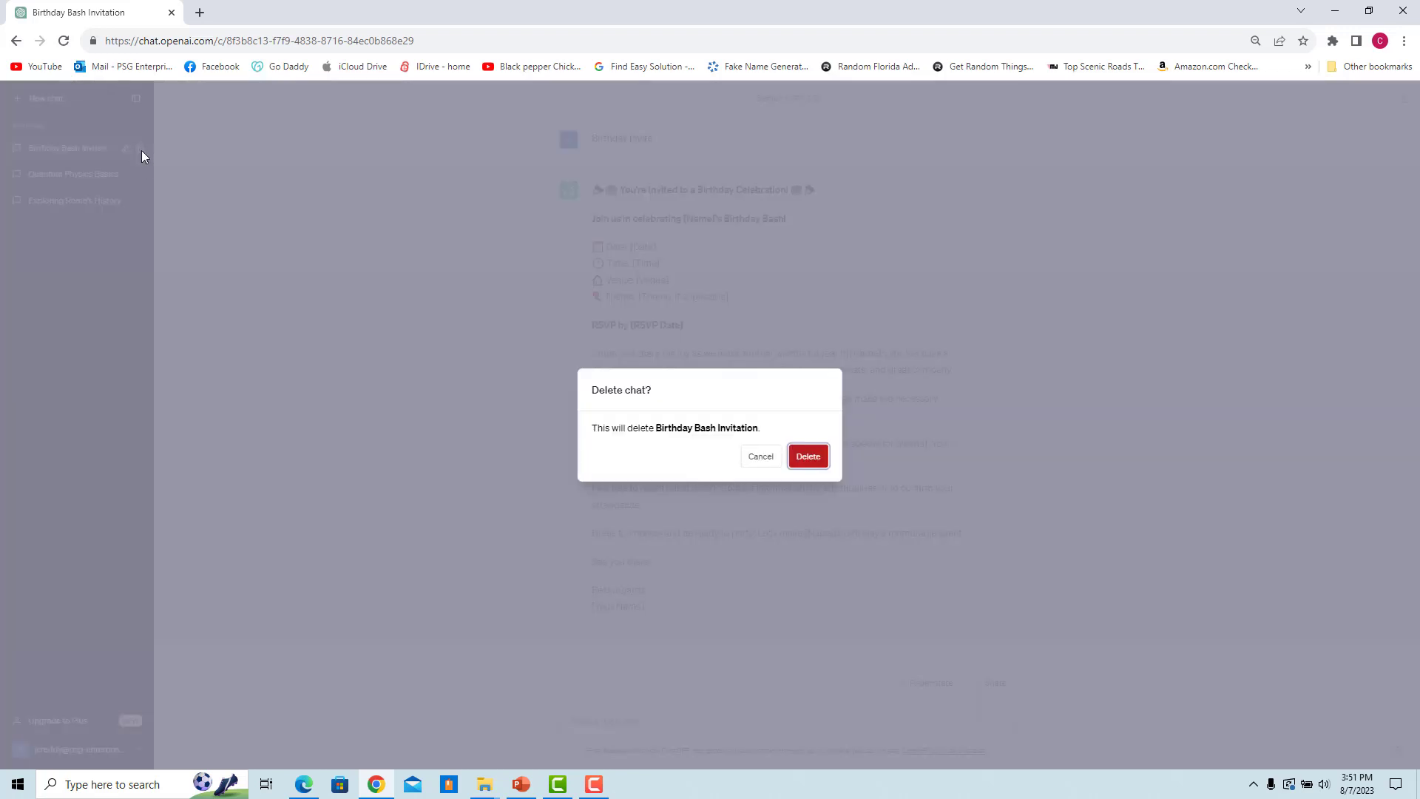
pyautogui.click(817, 462)
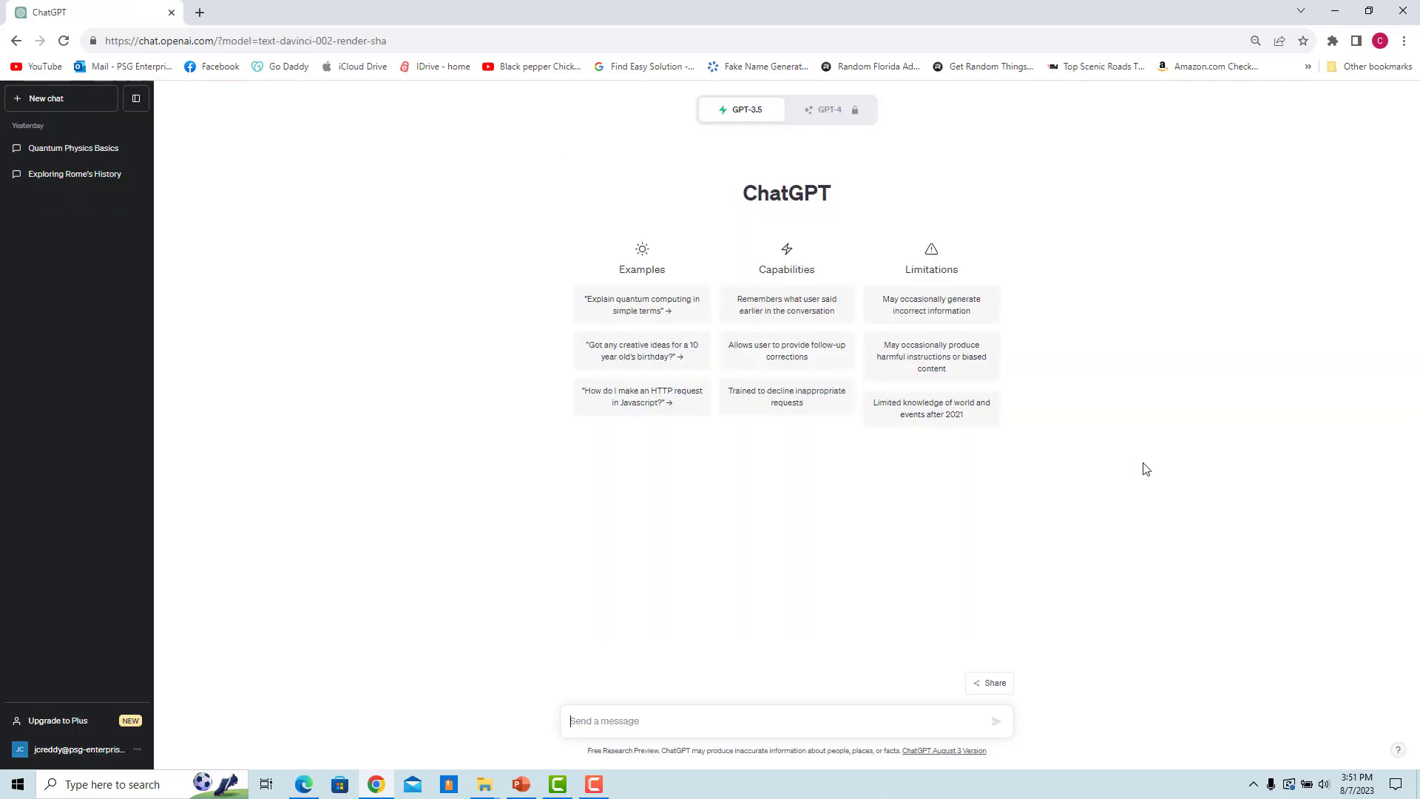
pyautogui.click(198, 12)
pyautogui.write('https://sharegpt.com/c/p5zXSaL')
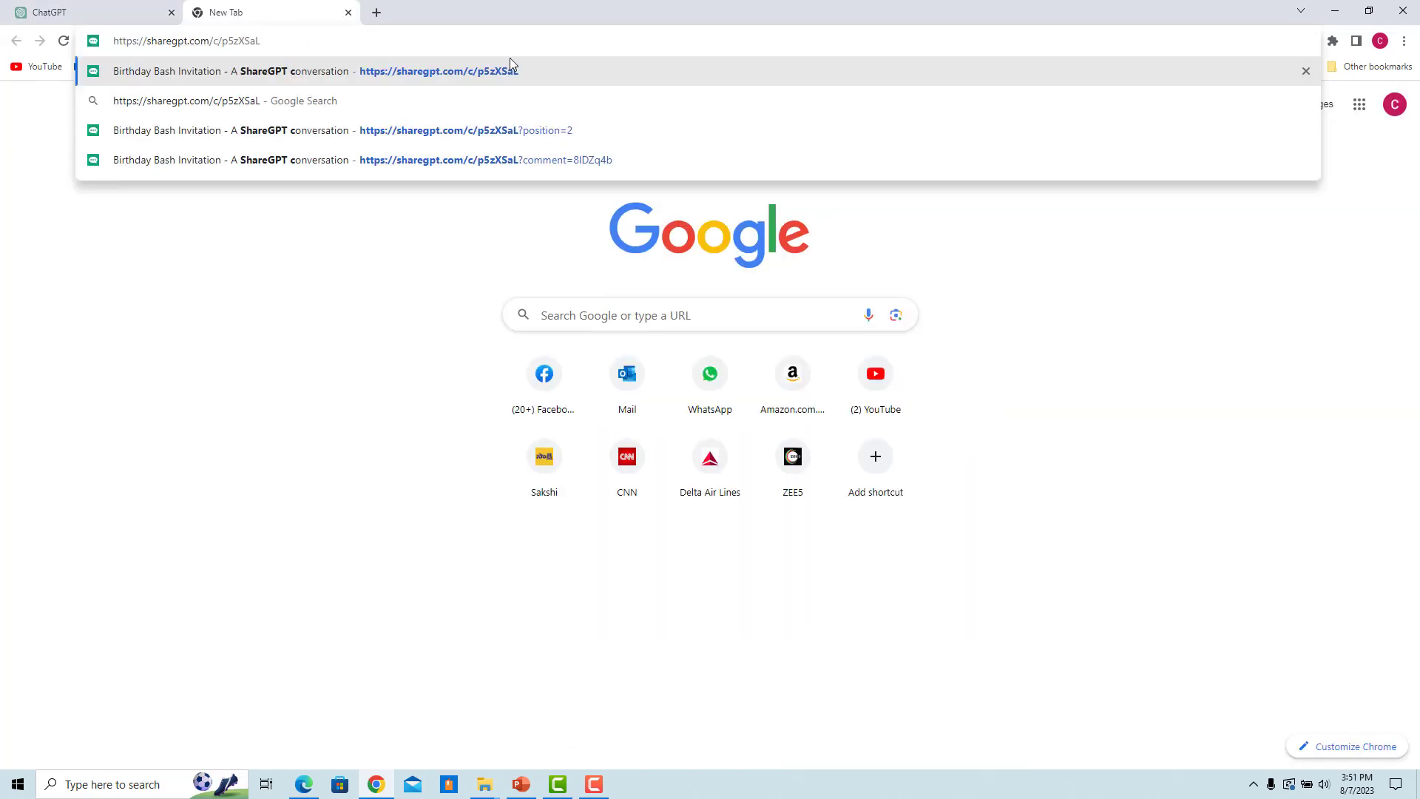
pyautogui.press('Return')
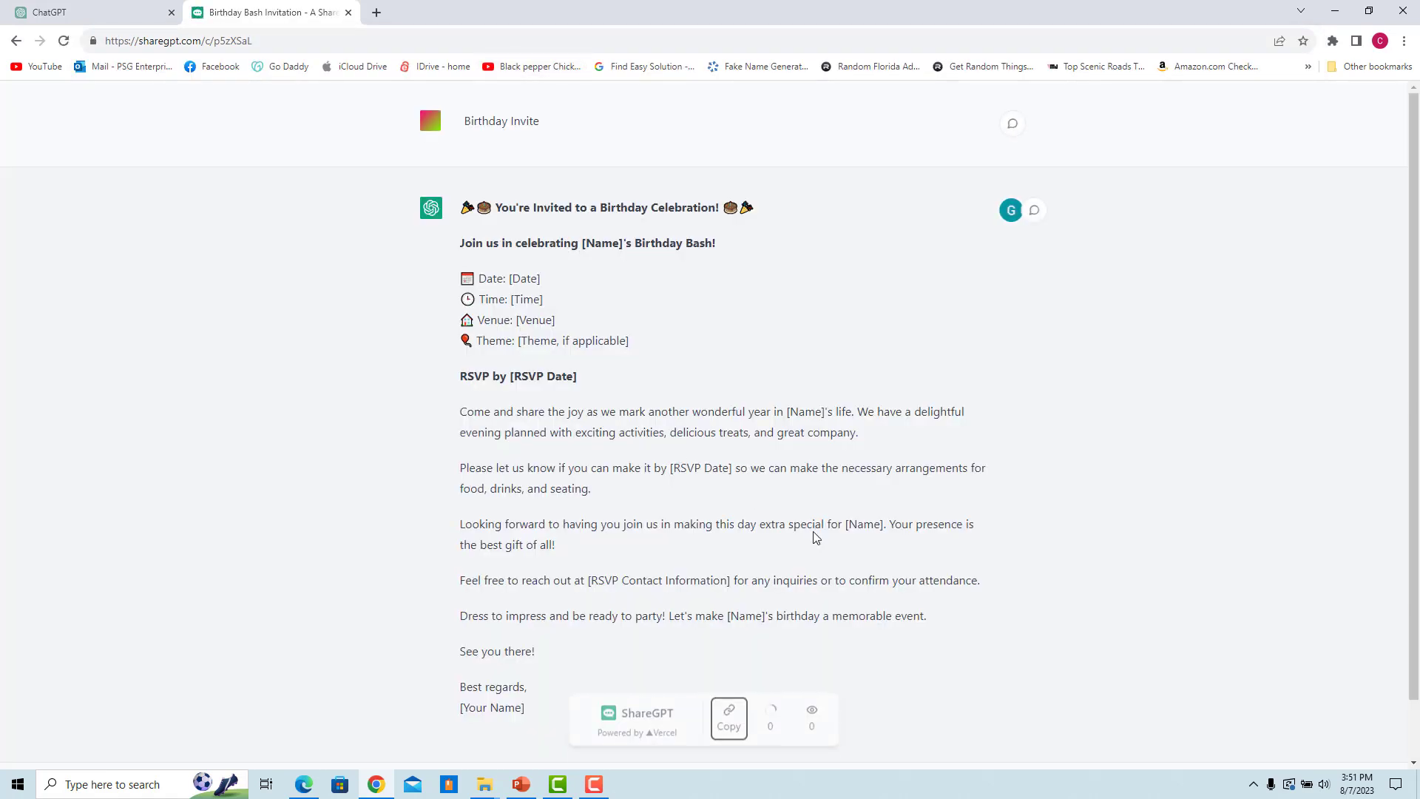